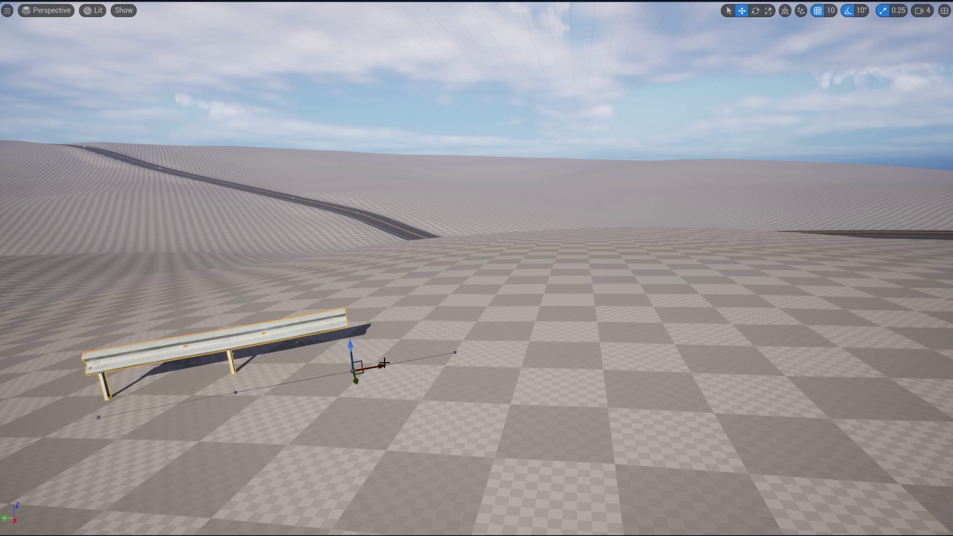
# Extend the guardrail, respace the no-parking signs along the road, and move the nearest street lamp.
pyautogui.moveTo(381, 364); pyautogui.dragTo(900, 311)
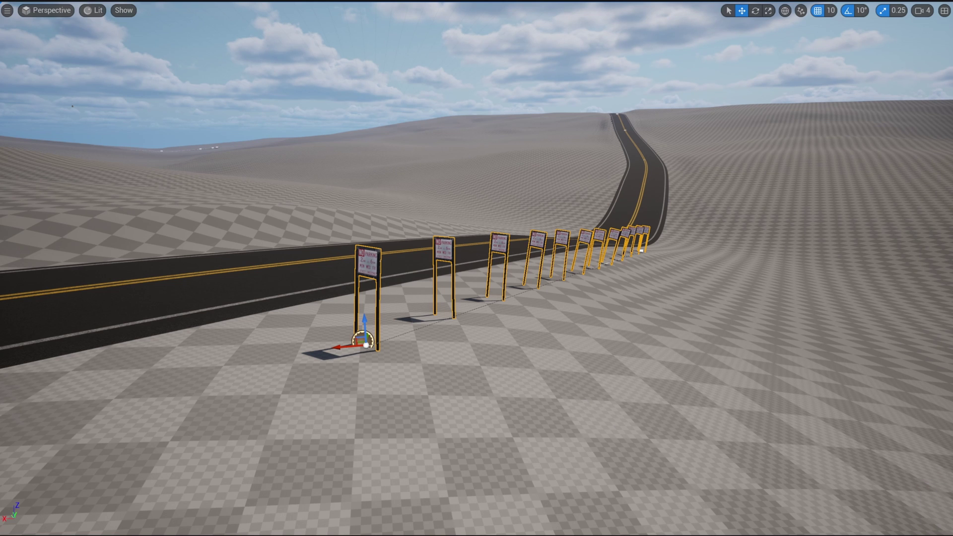
pyautogui.click(312, 291)
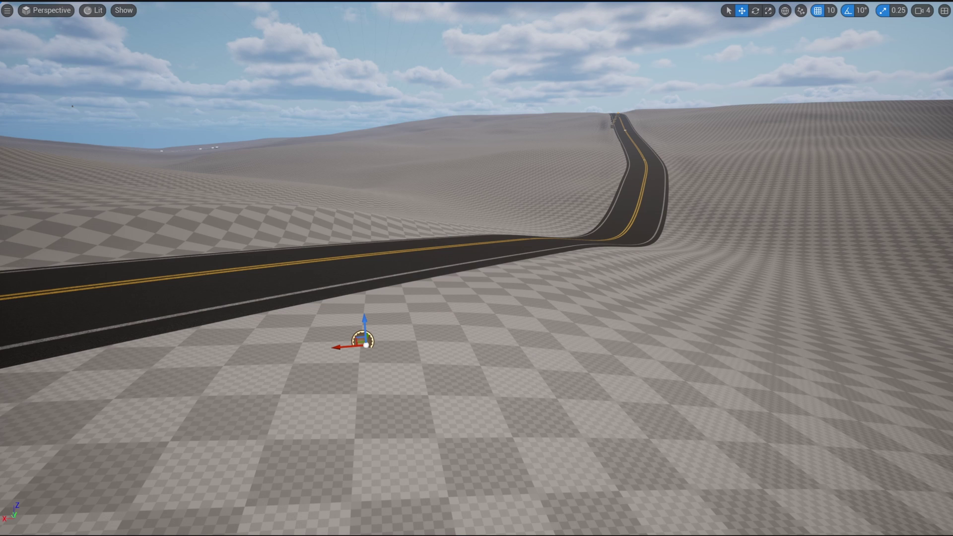
pyautogui.hotkey('ctrl', 'y')
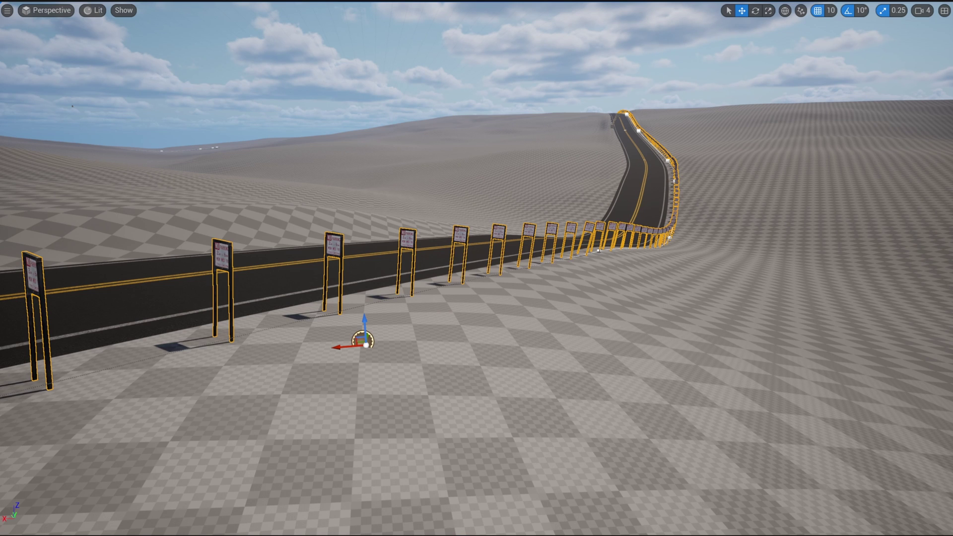
pyautogui.press('Return')
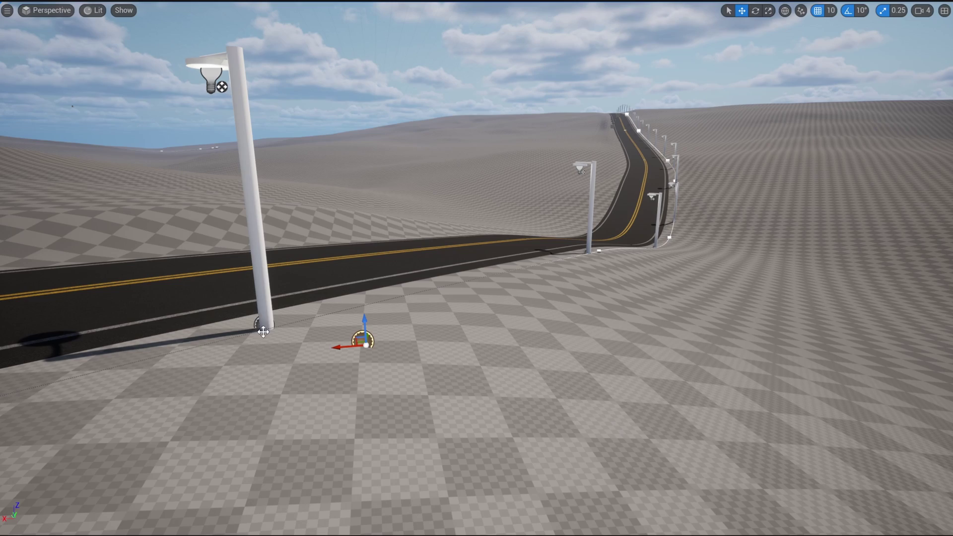
pyautogui.click(264, 310)
pyautogui.moveTo(255, 325); pyautogui.dragTo(440, 351)
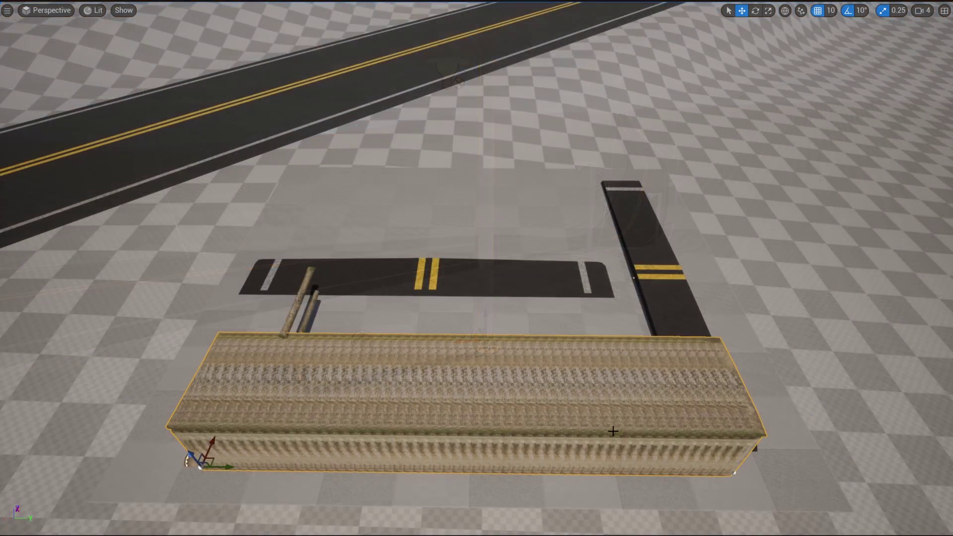
# Fly around the long fence block, then place a new road spline actor beside the road.
pyautogui.moveTo(477, 268)
pyautogui.mouseDown(button='right')
pyautogui.moveTo(570, 278)
pyautogui.moveTo(546, 268)
pyautogui.moveTo(484, 278)
pyautogui.moveTo(489, 239)
pyautogui.moveTo(476, 268)
pyautogui.mouseUp(button='right')
pyautogui.press('a')
pyautogui.press('d')
pyautogui.press('e')
pyautogui.moveTo(755, 505); pyautogui.dragTo(705, 521, button='right')
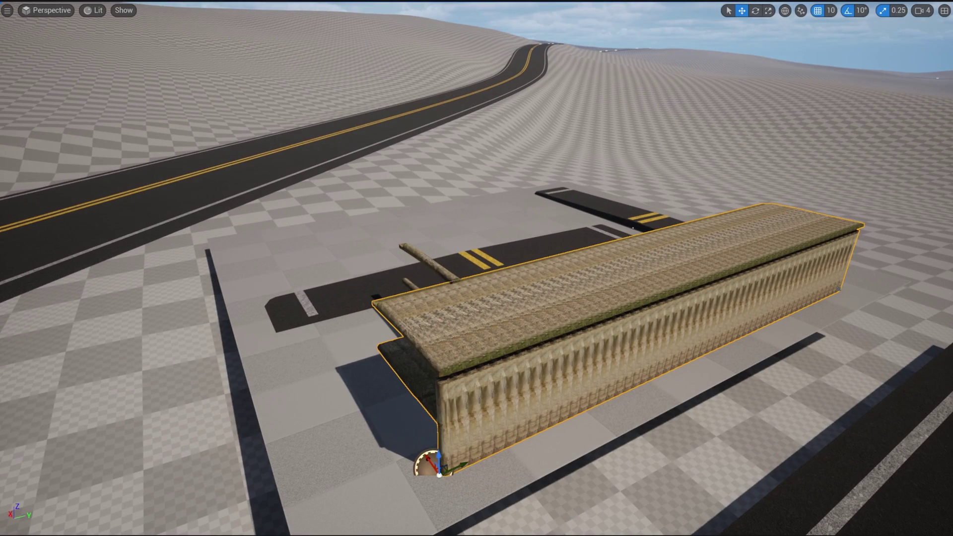
pyautogui.moveTo(462, 253); pyautogui.dragTo(448, 252, button='right')
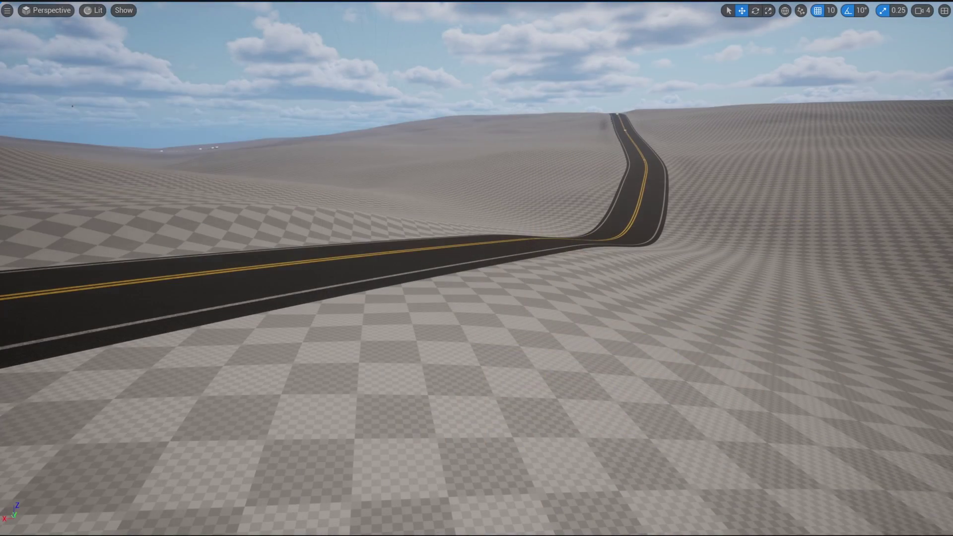
pyautogui.moveTo(942, 526); pyautogui.dragTo(364, 344)
# Drag the new spline's end point far along the road and assign Cube as its Splined Mesh.
pyautogui.moveTo(305, 347); pyautogui.dragTo(636, 249)
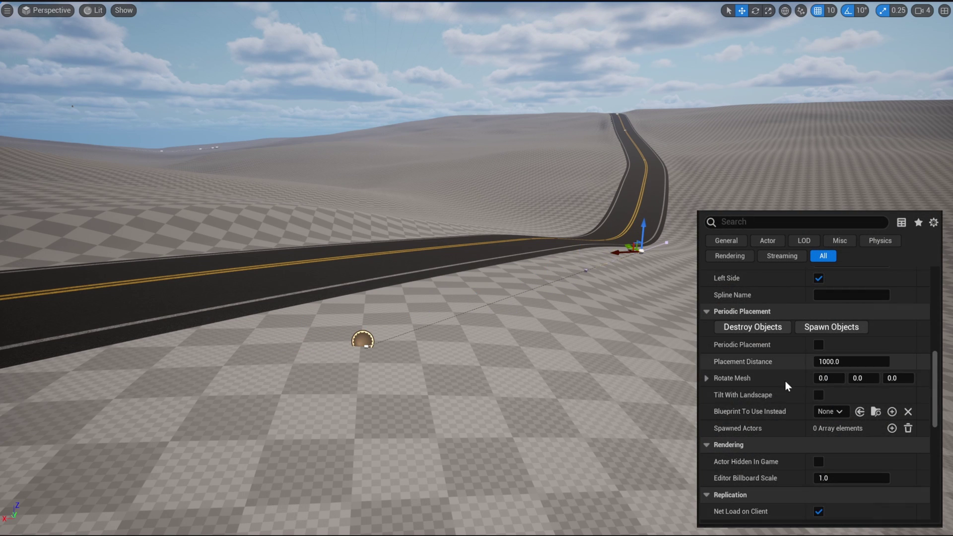
pyautogui.scroll(-1, 793, 375)
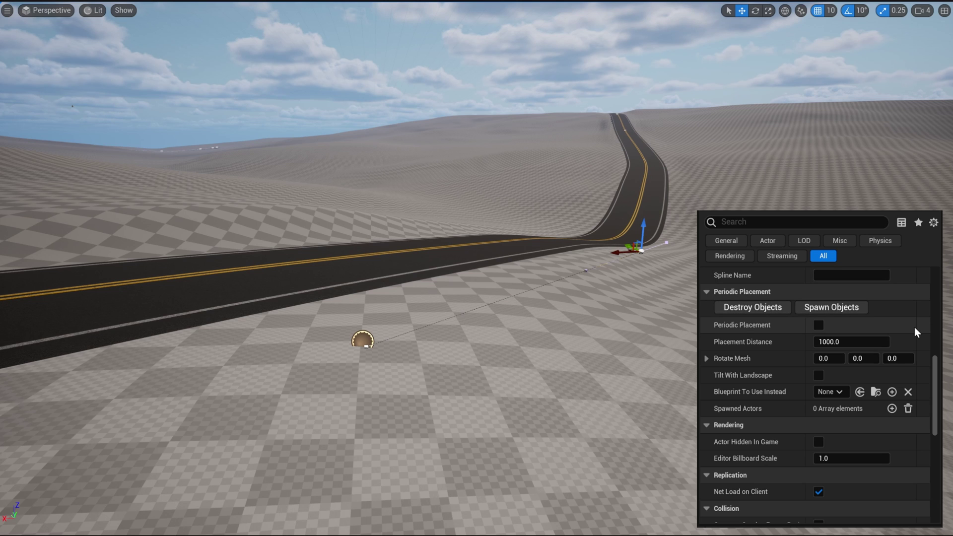
pyautogui.scroll(10, 913, 329)
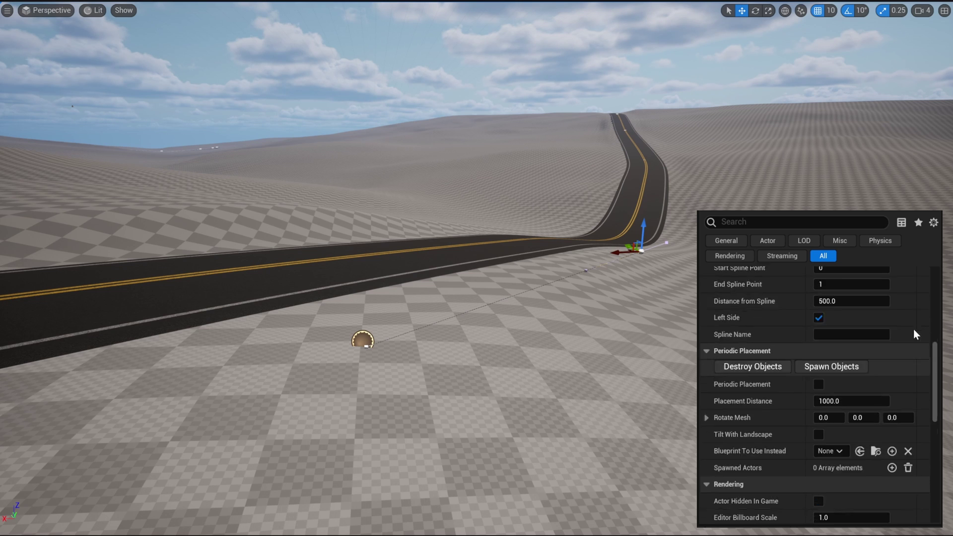
pyautogui.scroll(9, 910, 358)
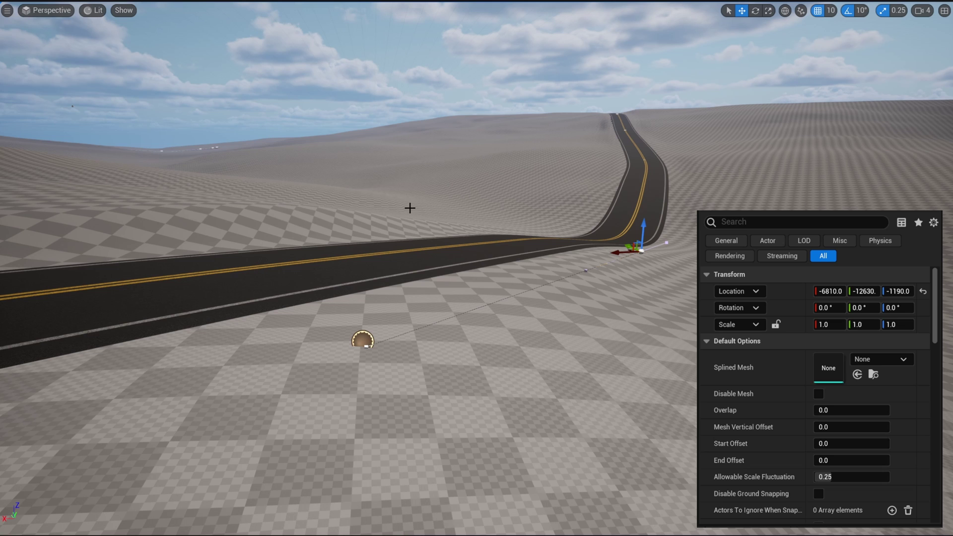
pyautogui.moveTo(327, 266); pyautogui.dragTo(890, 374)
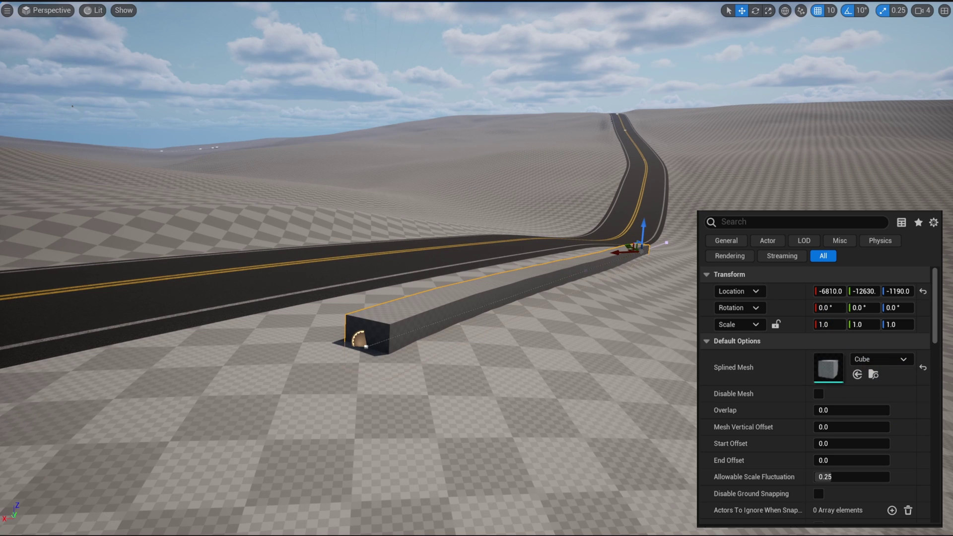
pyautogui.scroll(-10, 905, 395)
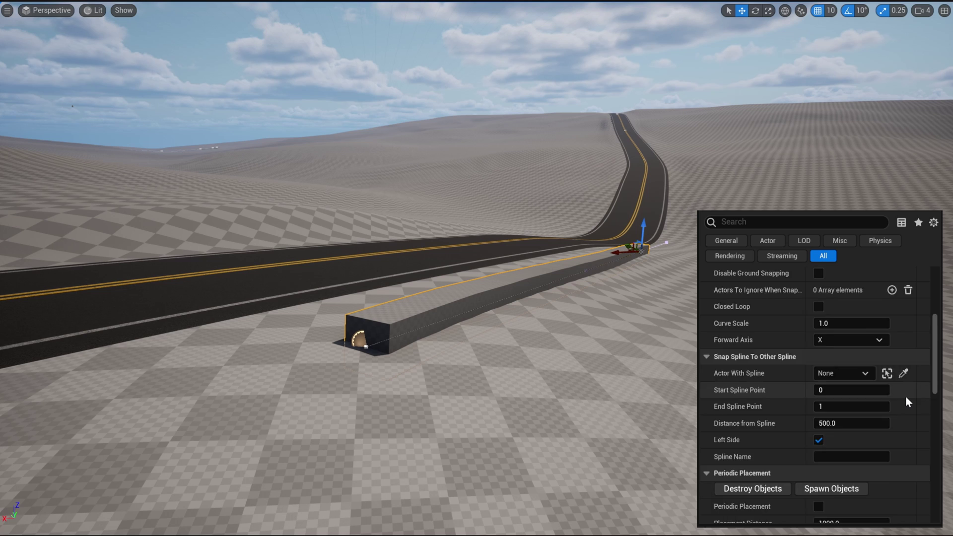
pyautogui.scroll(-2, 905, 401)
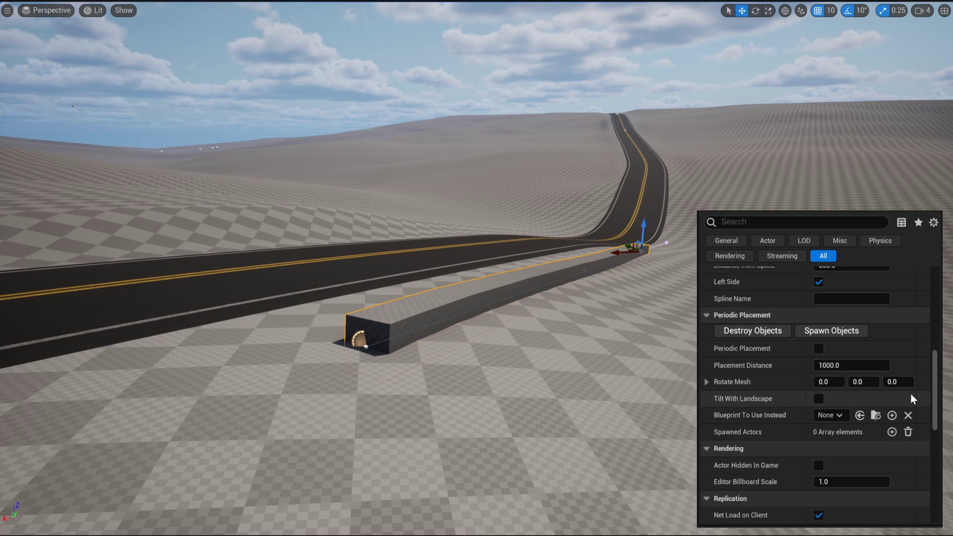
# Enable Periodic Placement with a Placement Distance of 250.
pyautogui.click(818, 349)
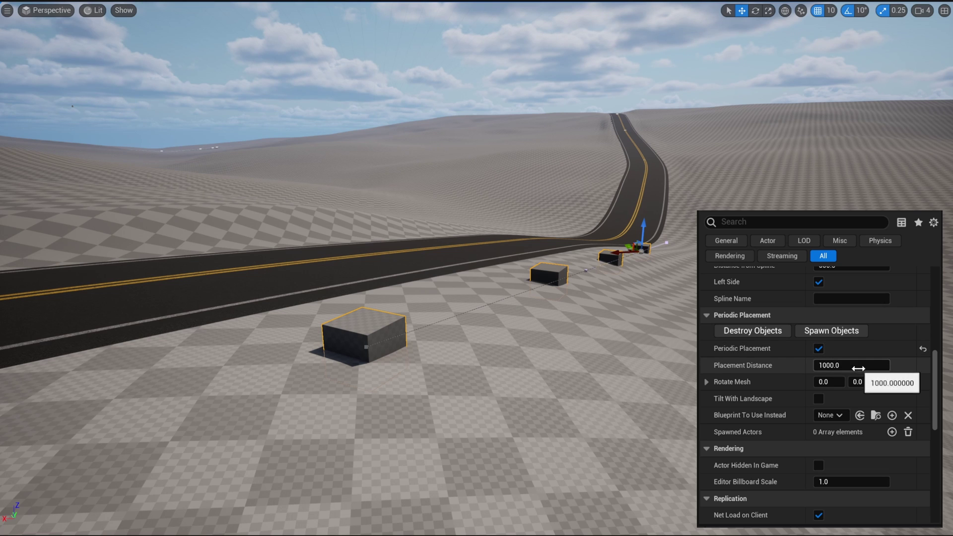
pyautogui.click(858, 370)
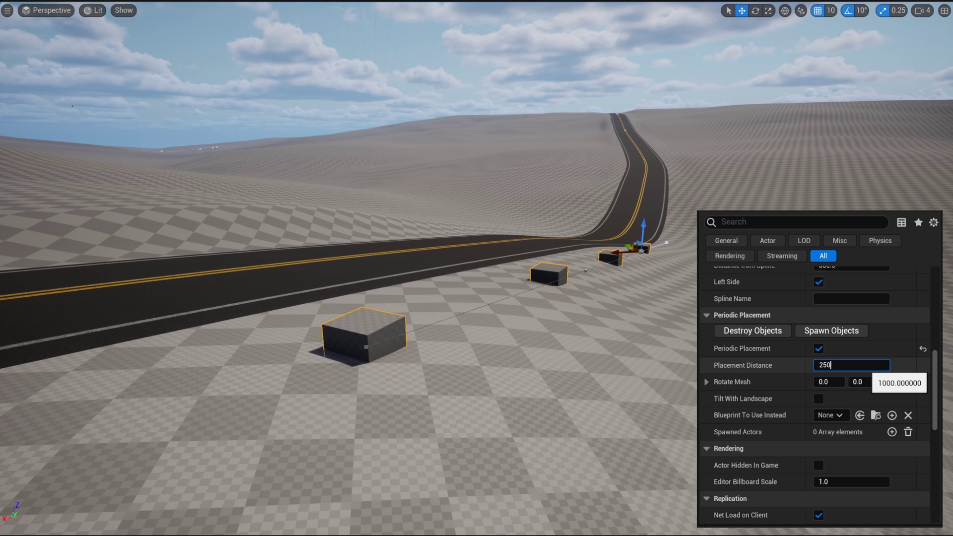
pyautogui.press('Return')
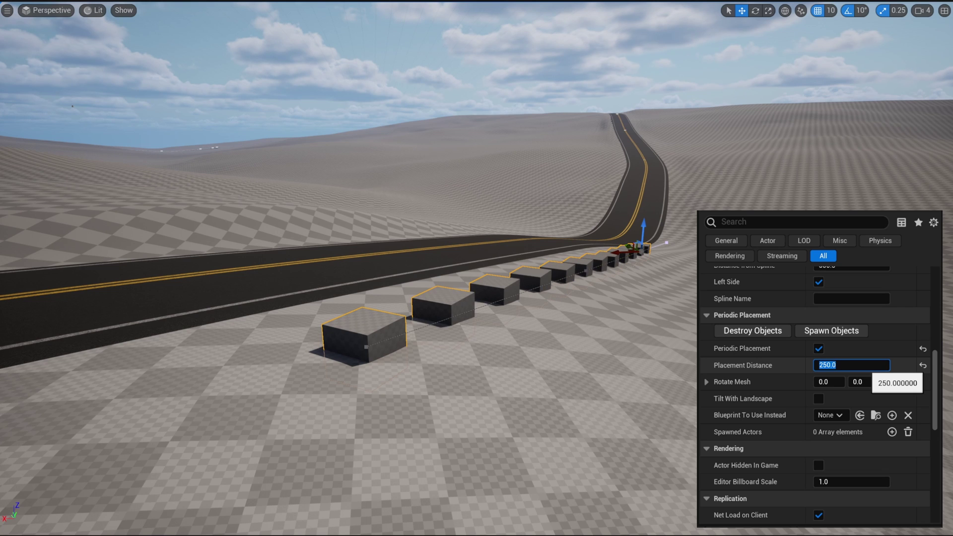
pyautogui.click(899, 368)
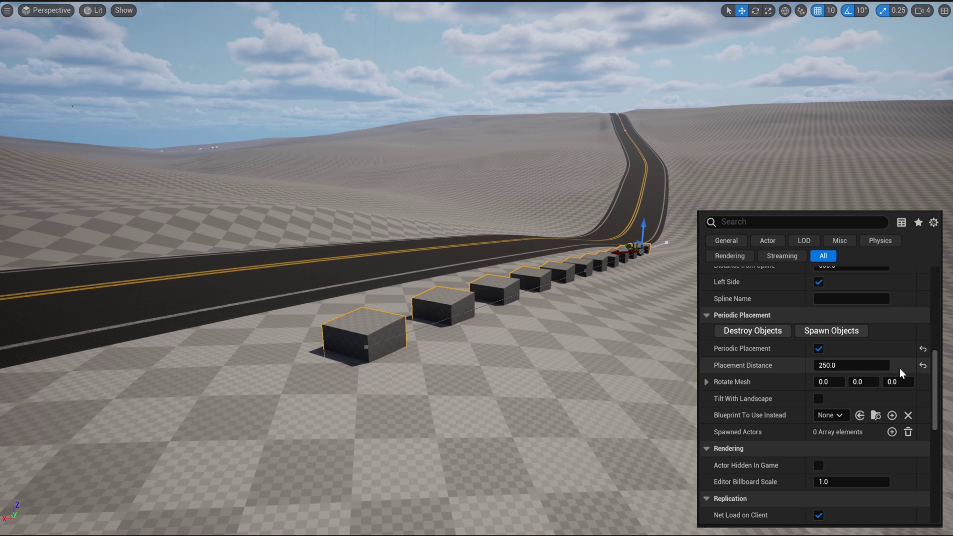
pyautogui.scroll(3, 893, 366)
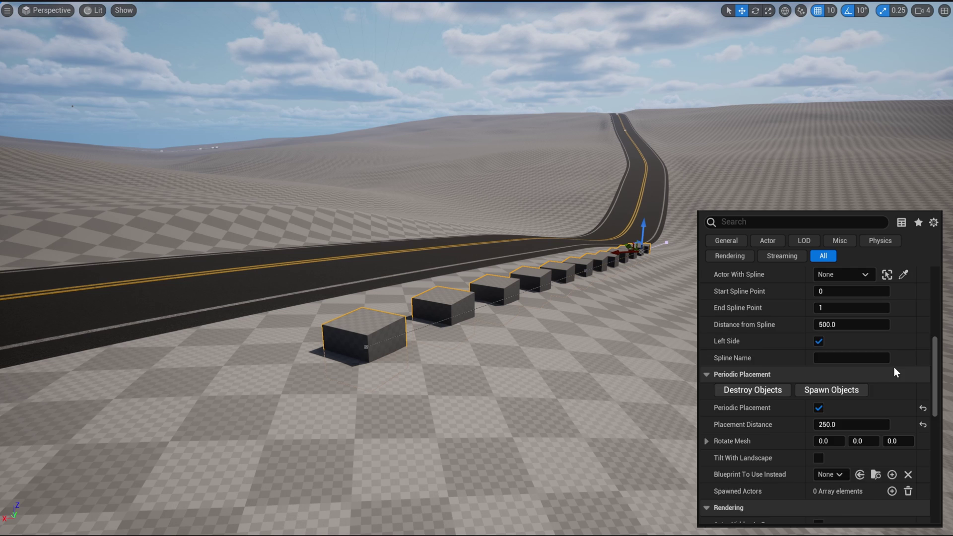
pyautogui.scroll(10, 893, 367)
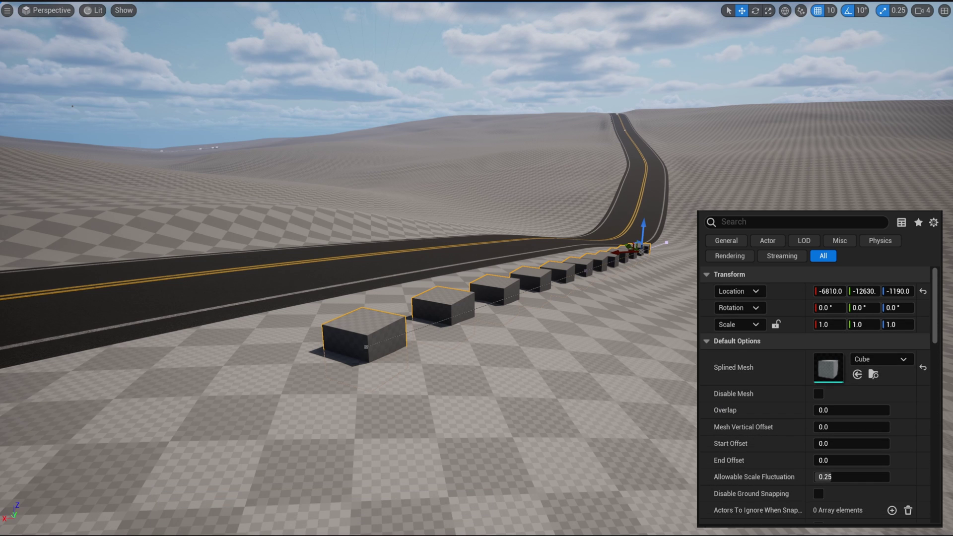
# Swap the cubes for the parking sign mesh.
pyautogui.moveTo(328, 439); pyautogui.dragTo(872, 375)
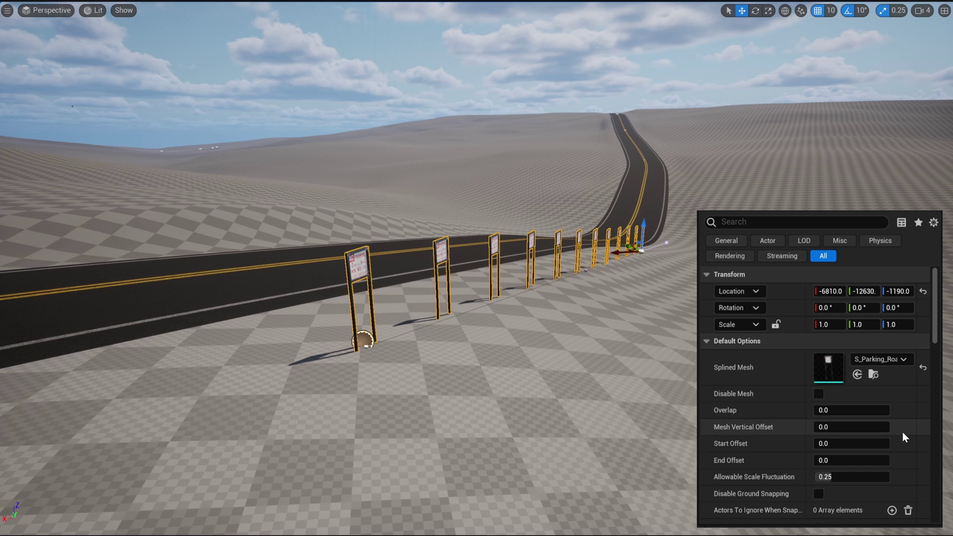
pyautogui.scroll(-5, 903, 434)
pyautogui.scroll(-5, 903, 434)
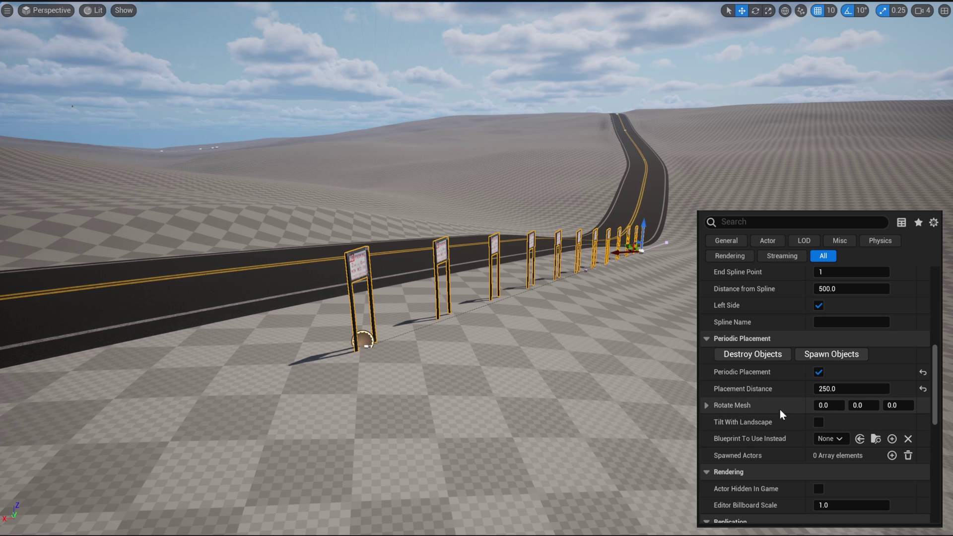
# Set Rotate Mesh Z to 90 and enable Tilt With Landscape for the signs.
pyautogui.click(897, 406)
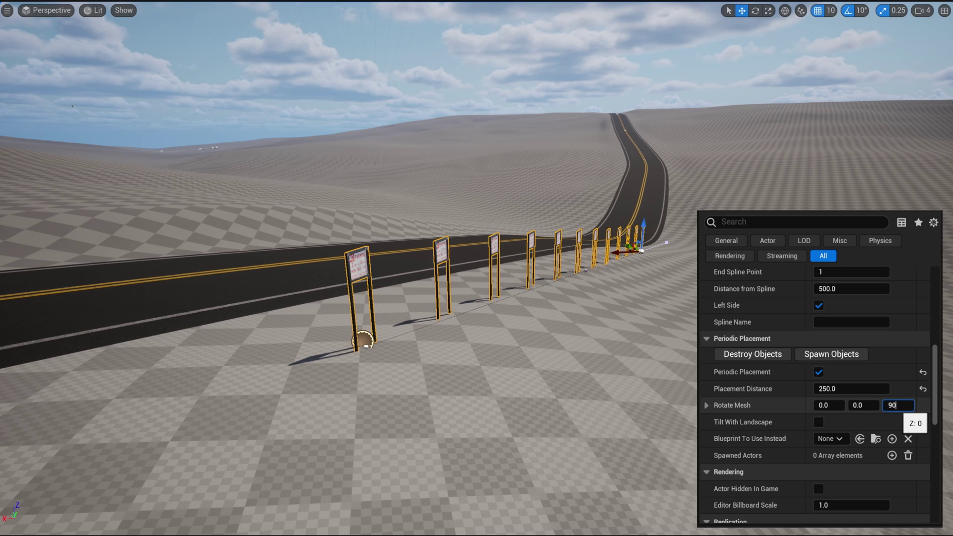
pyautogui.press('Return')
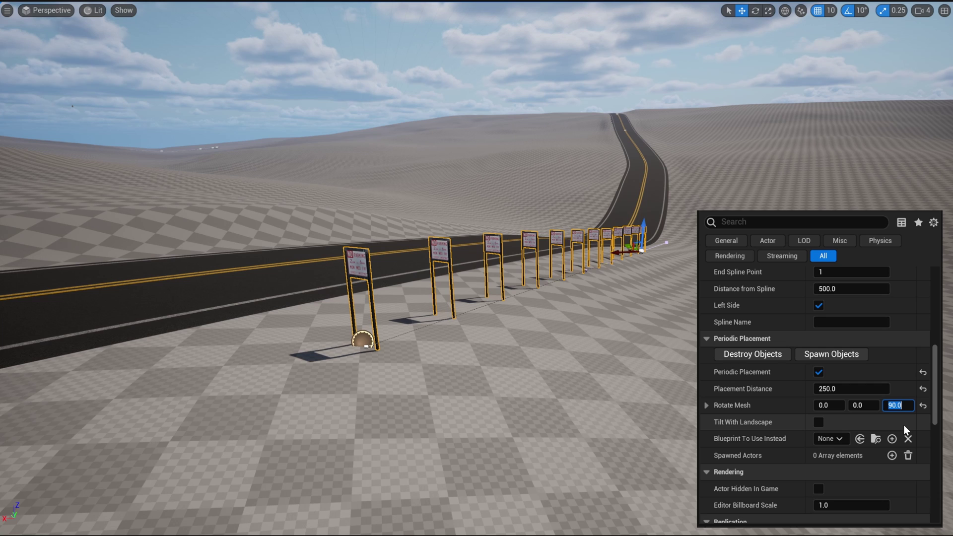
pyautogui.click(818, 422)
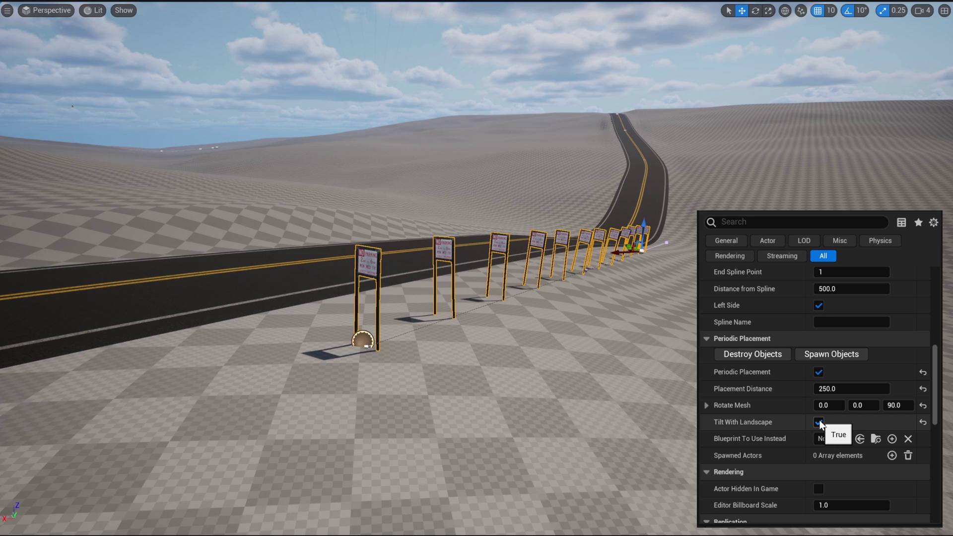
# Drop a test street lamp, toggle its light off and on, then delete it.
pyautogui.click(818, 422)
pyautogui.click(819, 422)
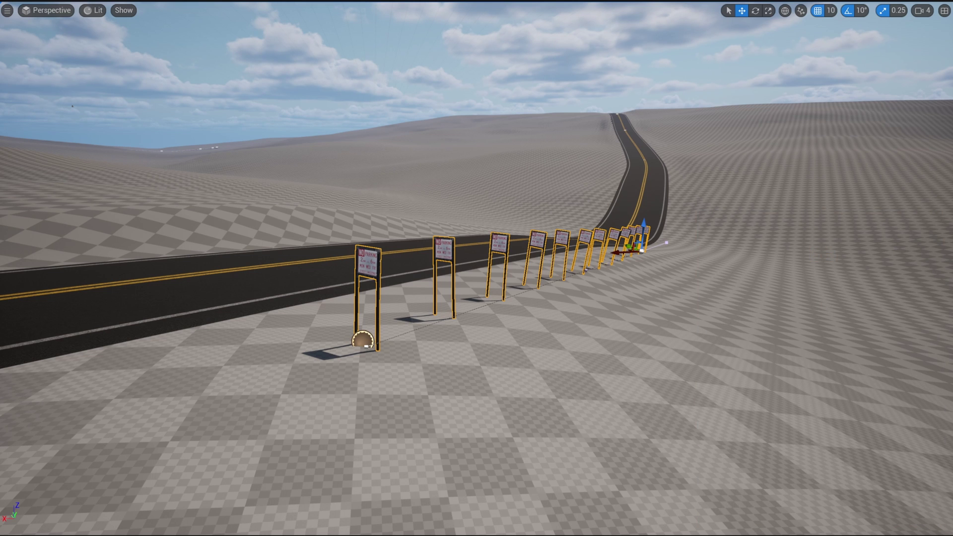
pyautogui.moveTo(950, 461); pyautogui.dragTo(632, 464)
pyautogui.moveTo(892, 366)
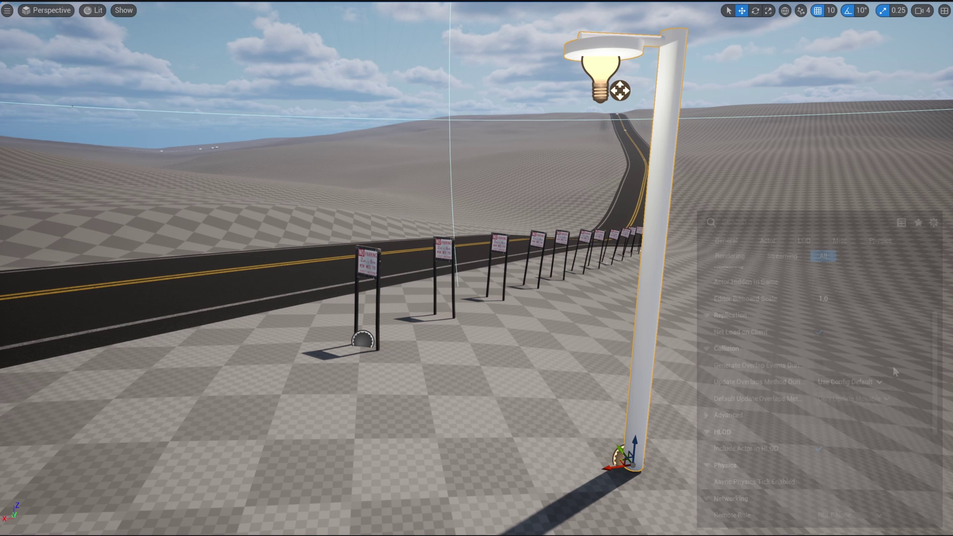
pyautogui.click(818, 358)
pyautogui.click(818, 358)
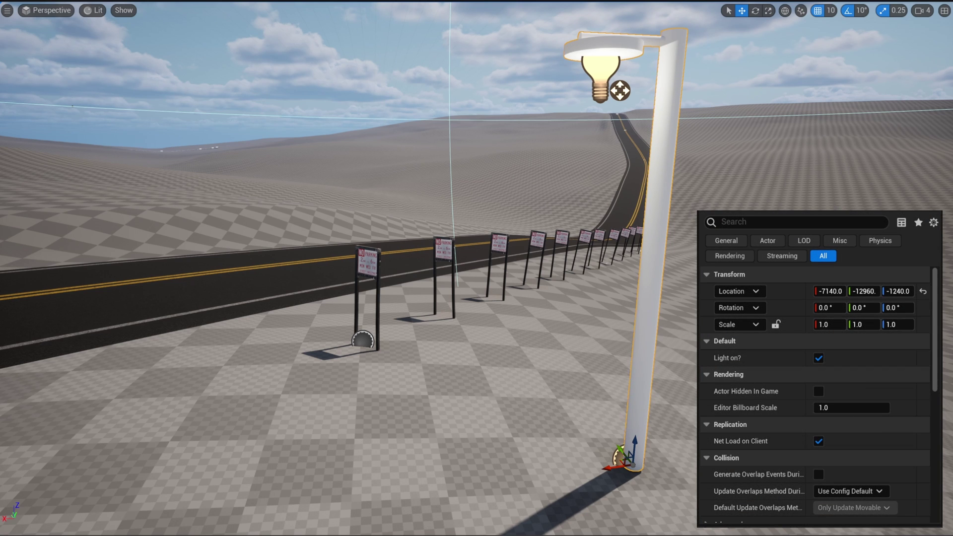
pyautogui.press('Delete')
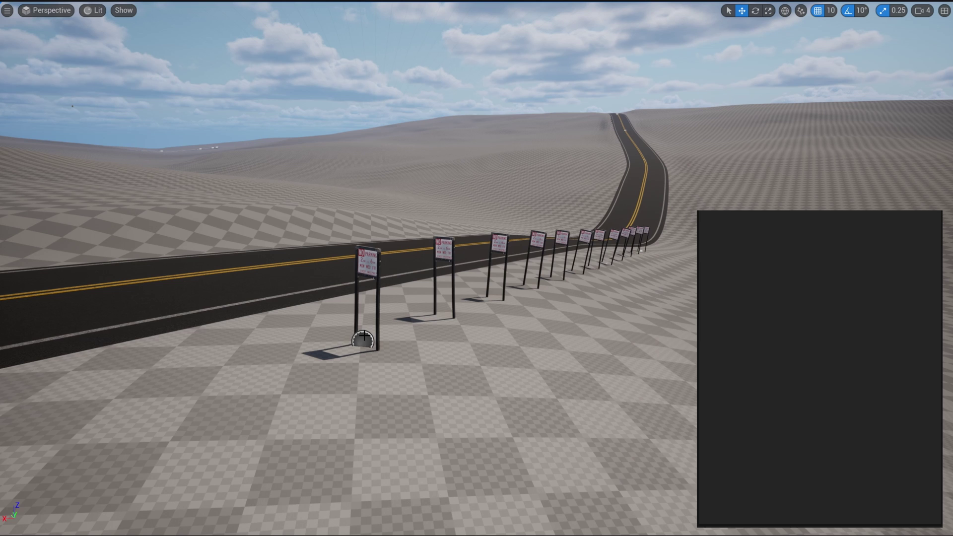
# On the sign spline, use the Lamp Blueprint, follow the road, and set End Spline Point to 10.
pyautogui.click(364, 335)
pyautogui.scroll(-5, 818, 397)
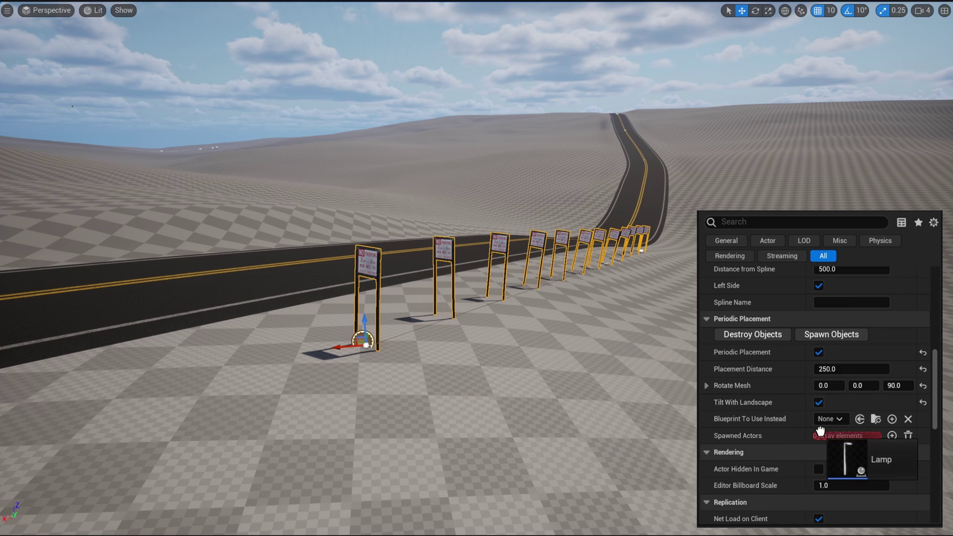
pyautogui.moveTo(820, 430); pyautogui.dragTo(821, 420)
pyautogui.scroll(6, 896, 397)
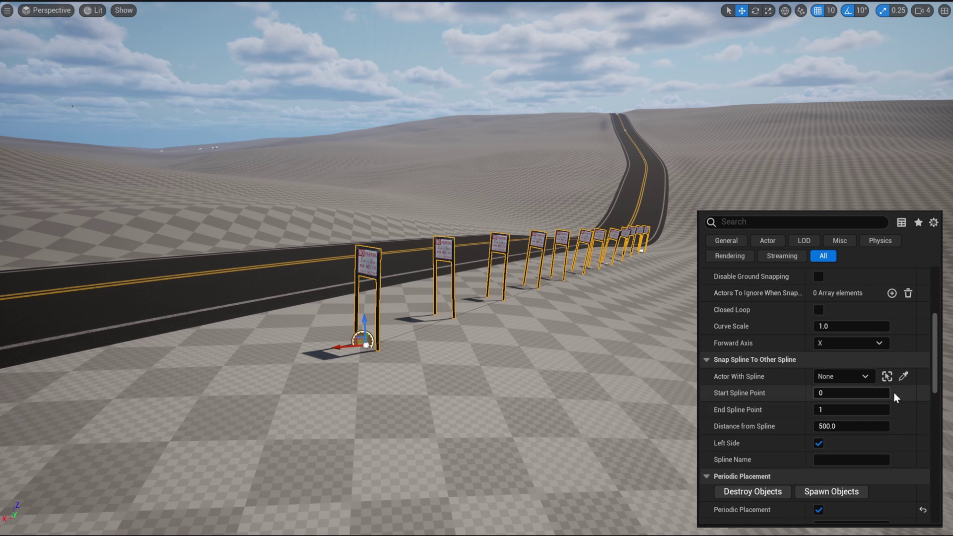
pyautogui.click(903, 376)
pyautogui.click(315, 292)
pyautogui.click(880, 411)
pyautogui.write('1')
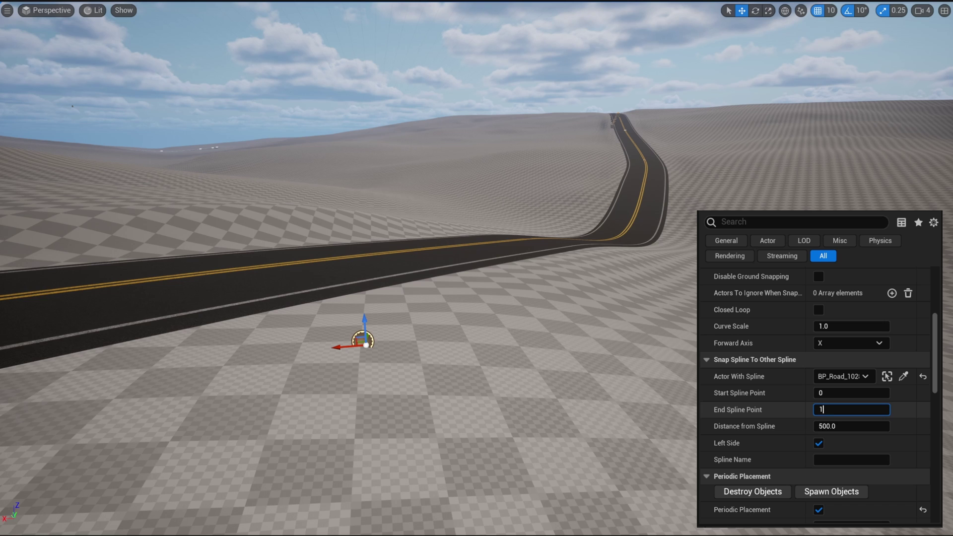
pyautogui.write('0')
pyautogui.press('Return')
# Set the Placement Distance to 2000 and spawn the street lamps.
pyautogui.scroll(-5, 874, 407)
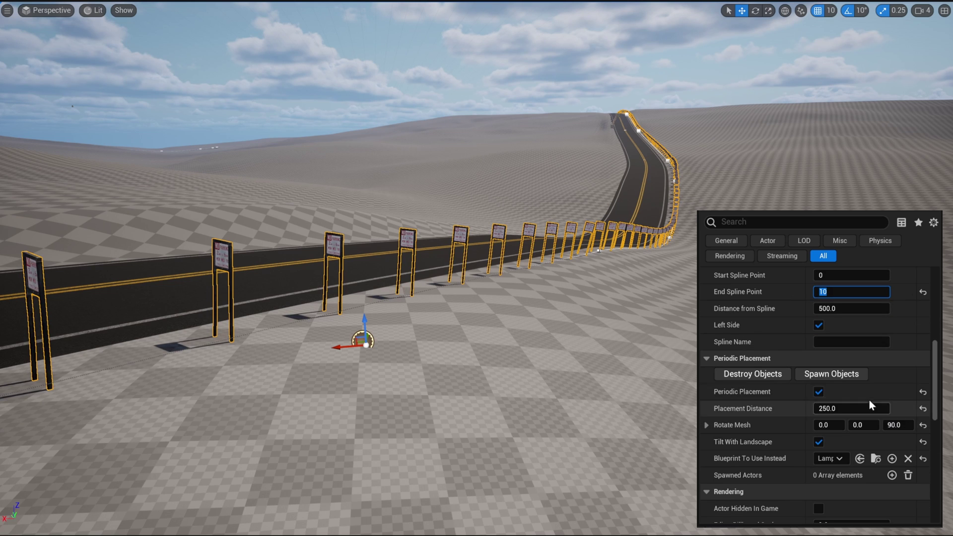
pyautogui.click(869, 408)
pyautogui.write('2000')
pyautogui.press('Return')
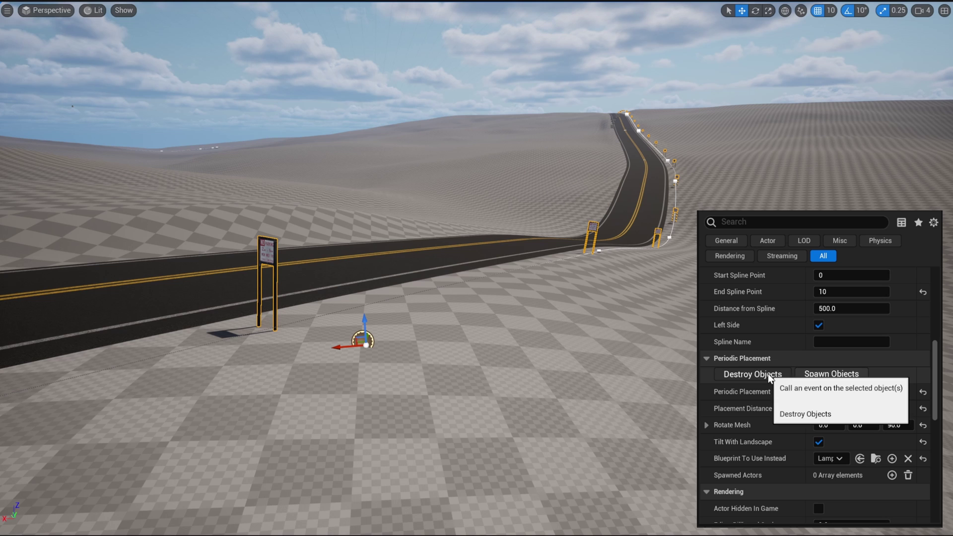
pyautogui.click(828, 375)
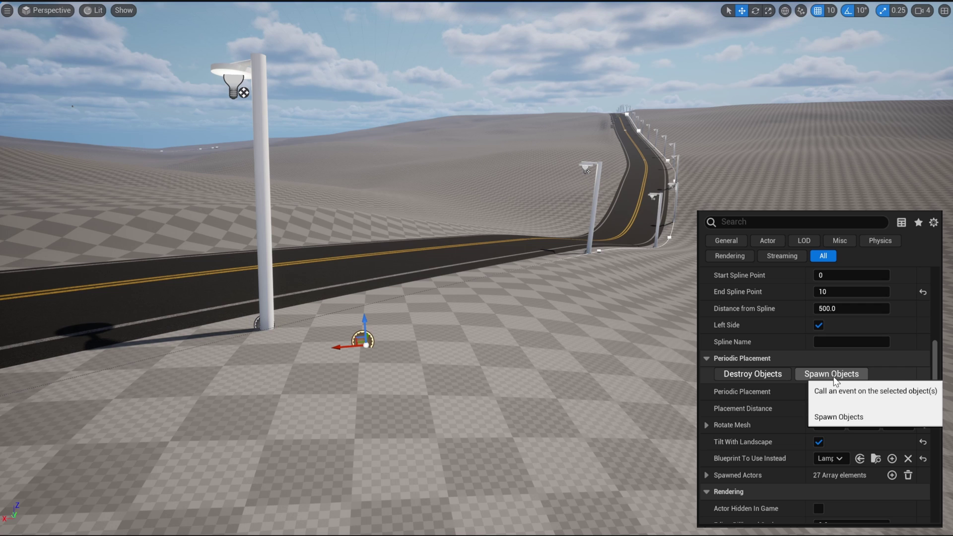
# Destroy the lamps, uncheck Tilt With Landscape, and spawn all 27 again upright.
pyautogui.click(784, 374)
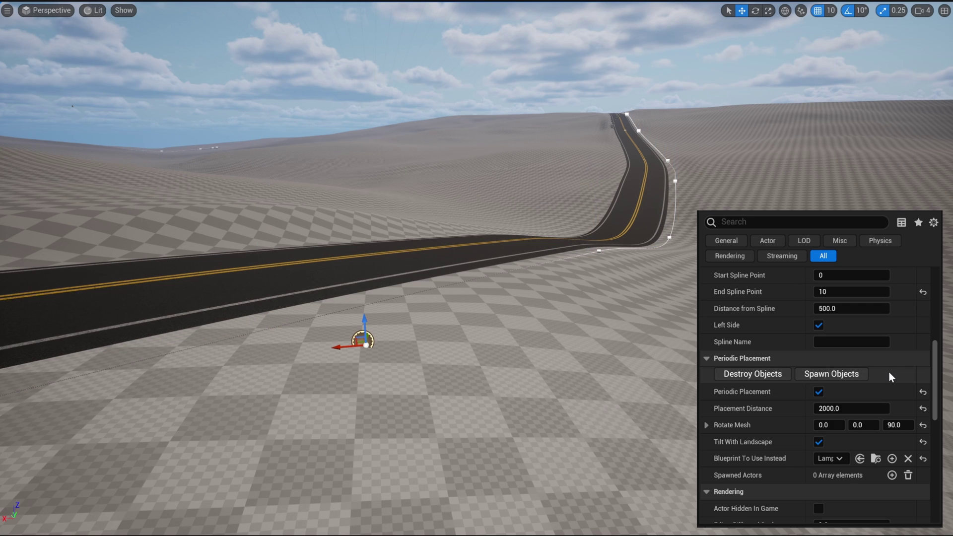
pyautogui.click(818, 442)
pyautogui.click(851, 378)
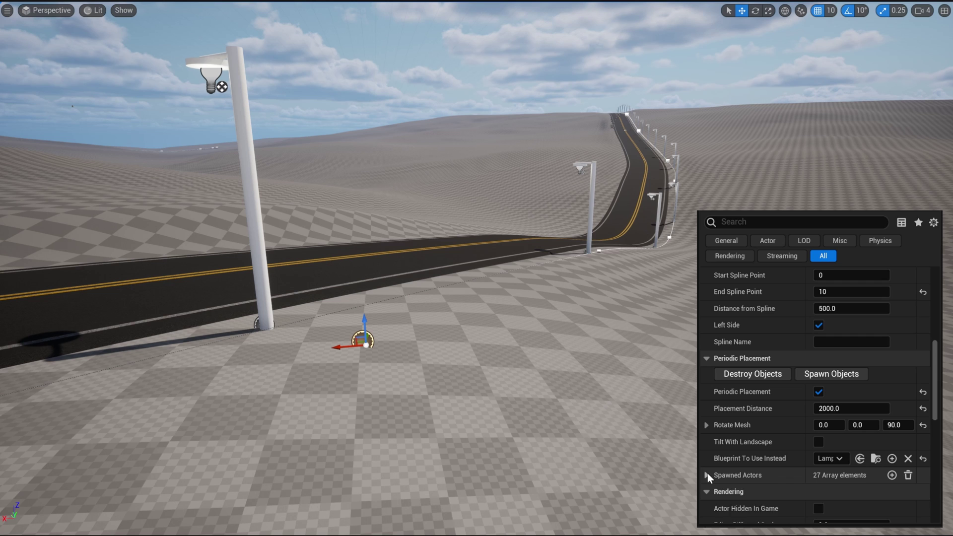
pyautogui.click(706, 475)
pyautogui.scroll(-2, 753, 462)
pyautogui.scroll(-10, 773, 439)
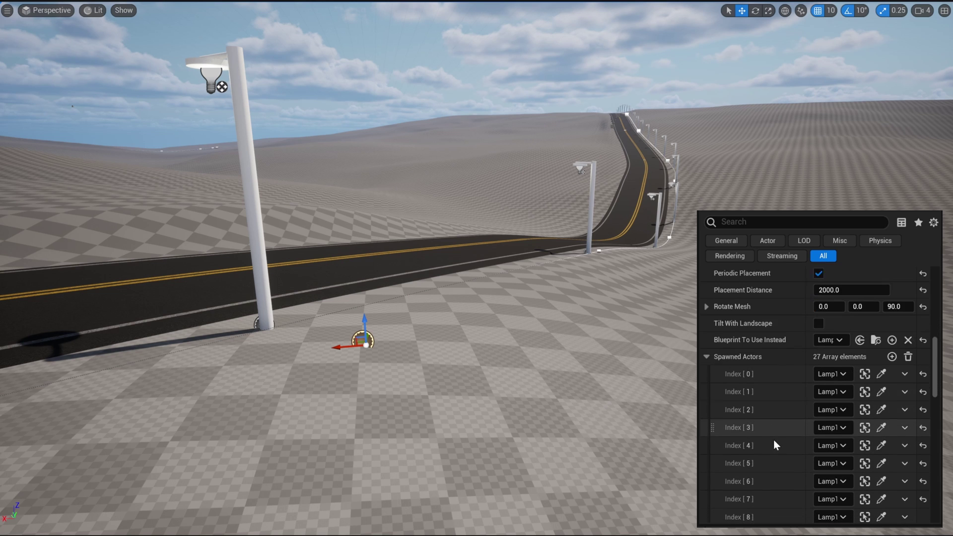
pyautogui.scroll(-10, 779, 434)
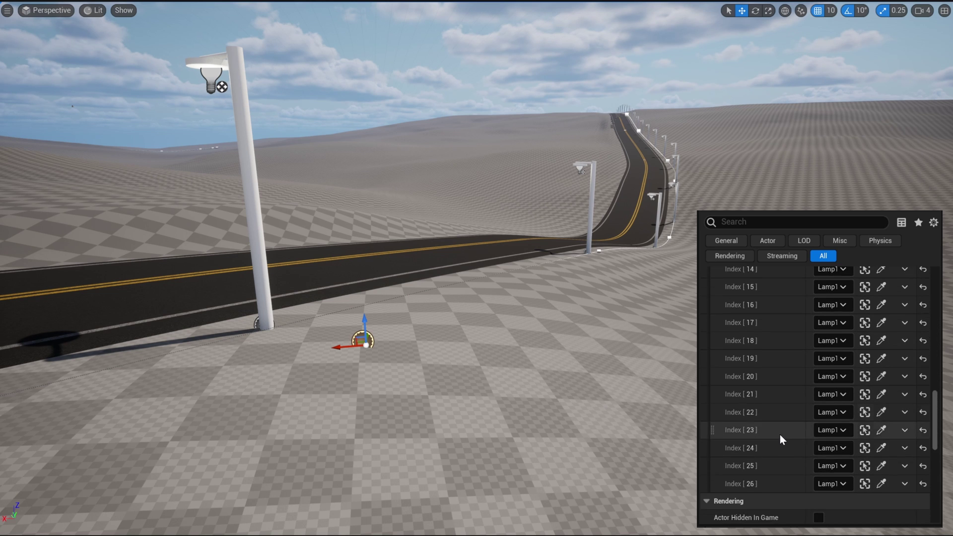
pyautogui.scroll(9, 779, 434)
pyautogui.scroll(12, 785, 437)
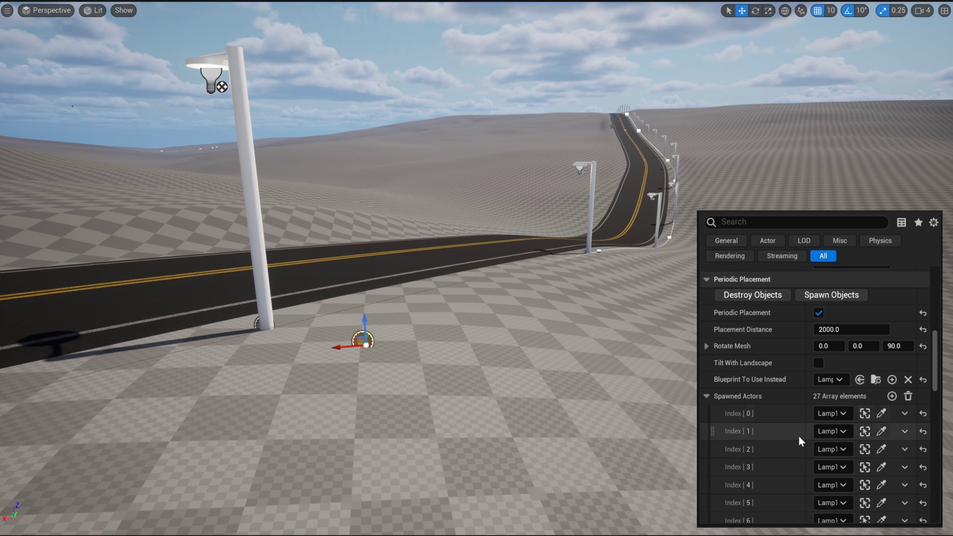
pyautogui.click(905, 415)
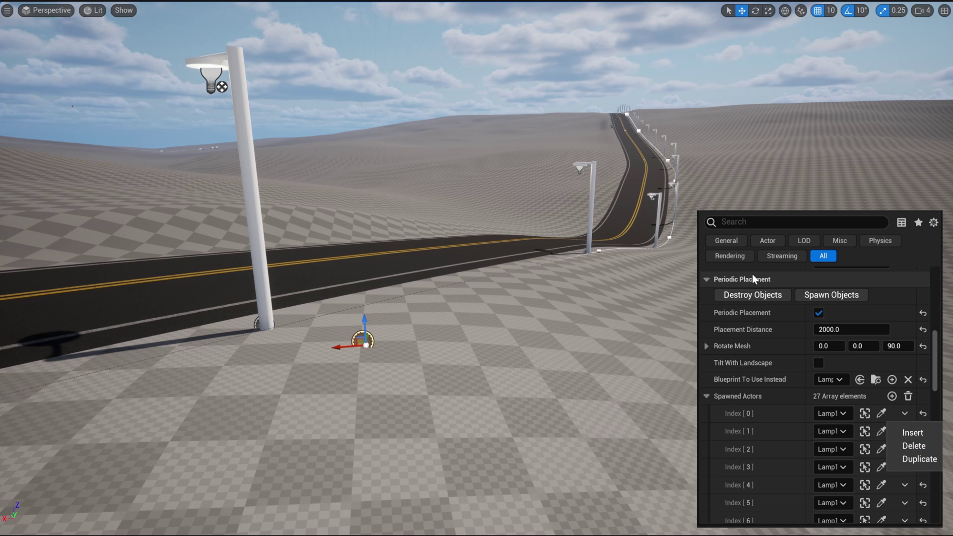
pyautogui.click(788, 394)
pyautogui.click(707, 395)
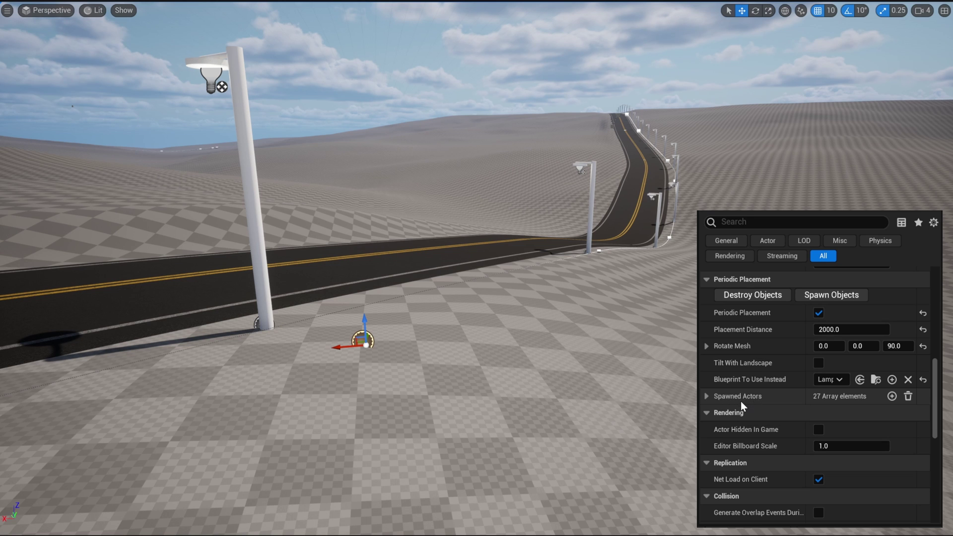
pyautogui.click(262, 328)
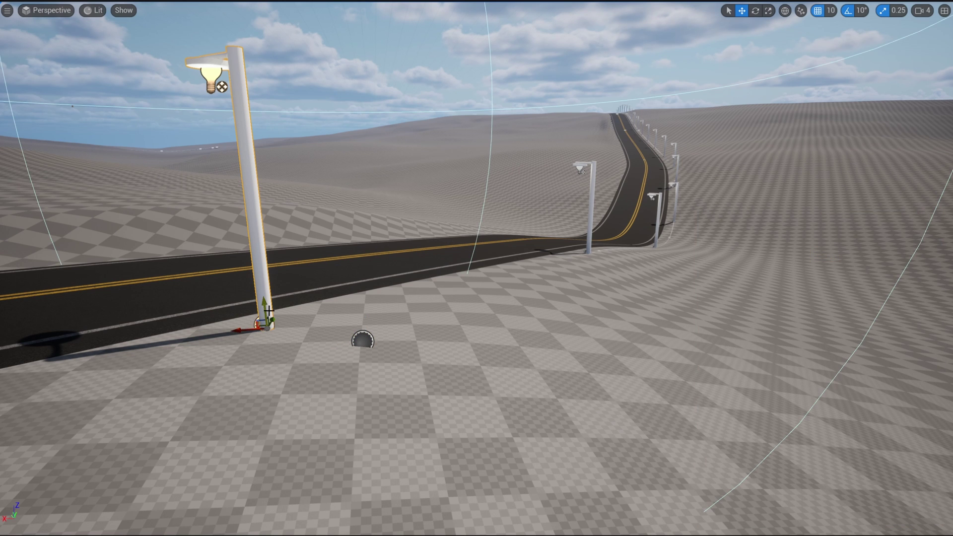
pyautogui.moveTo(262, 326); pyautogui.dragTo(489, 348)
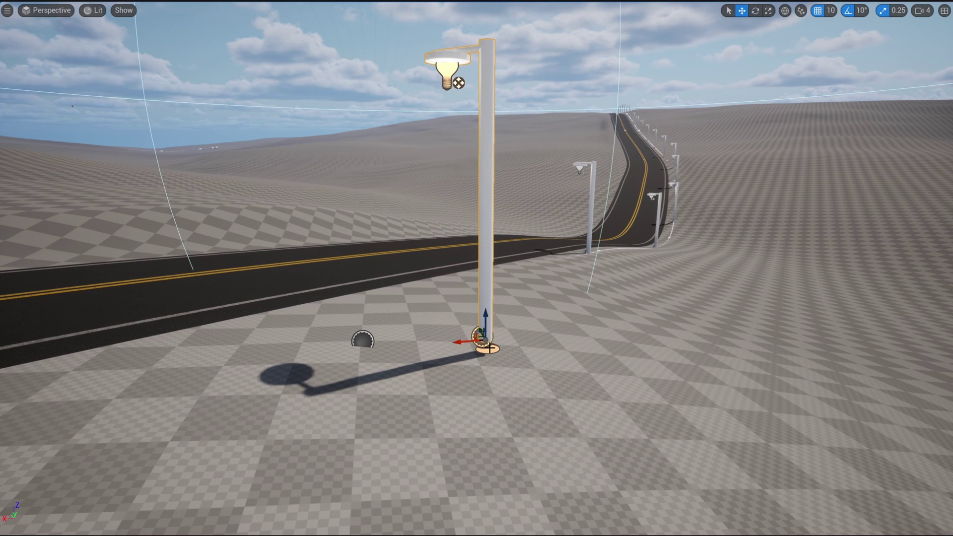
pyautogui.hotkey('ctrl', 'z')
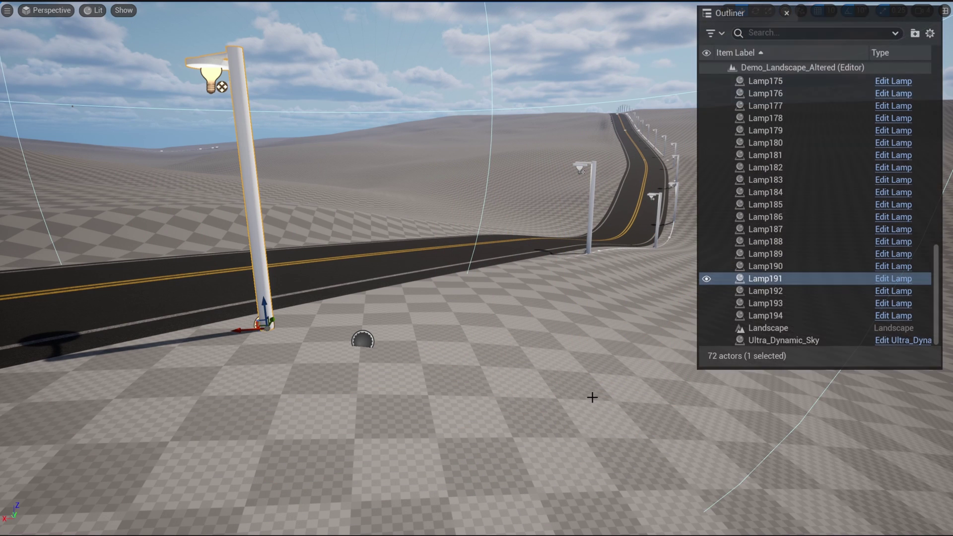
pyautogui.click(821, 275)
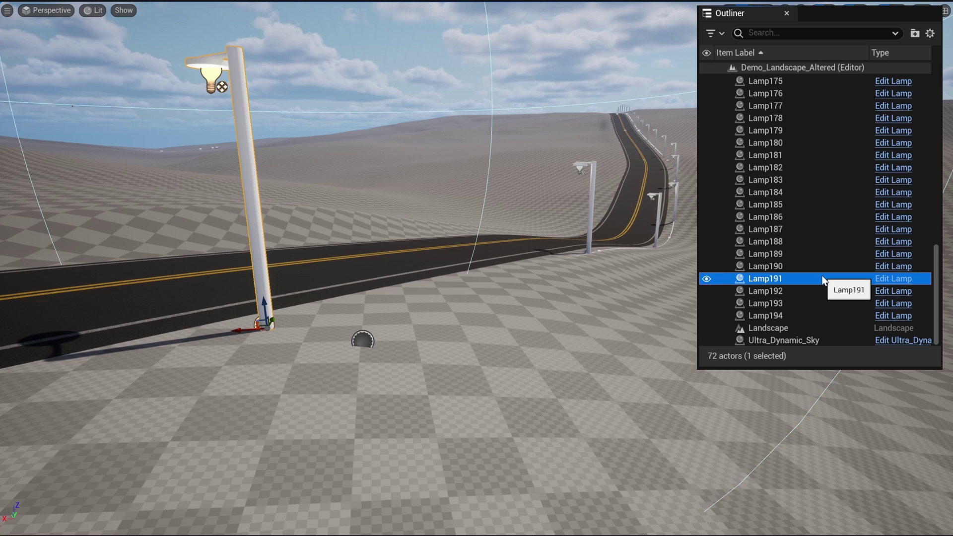
pyautogui.click(808, 266)
pyautogui.click(804, 242)
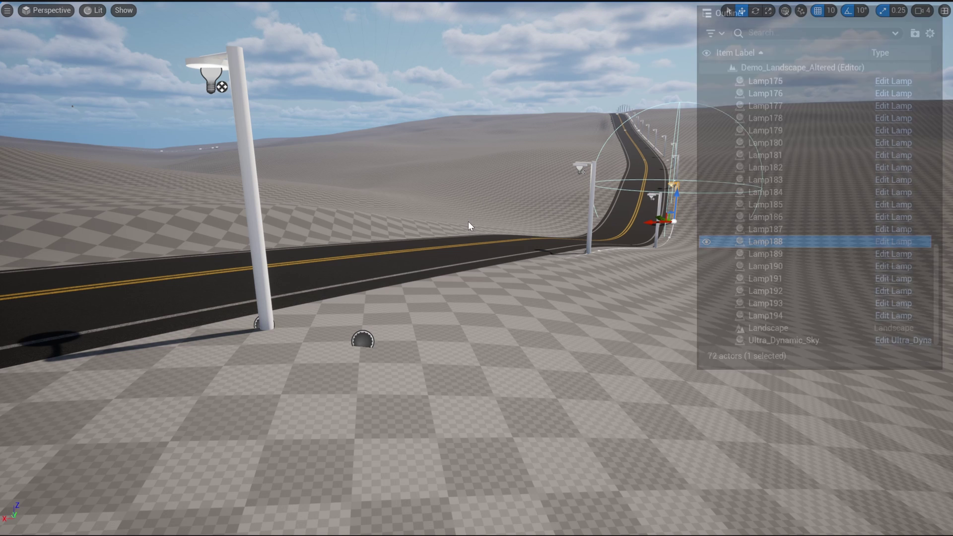
# Select the rail track, toggle game view with G, and fly around the white box to see the bend.
pyautogui.click(362, 340)
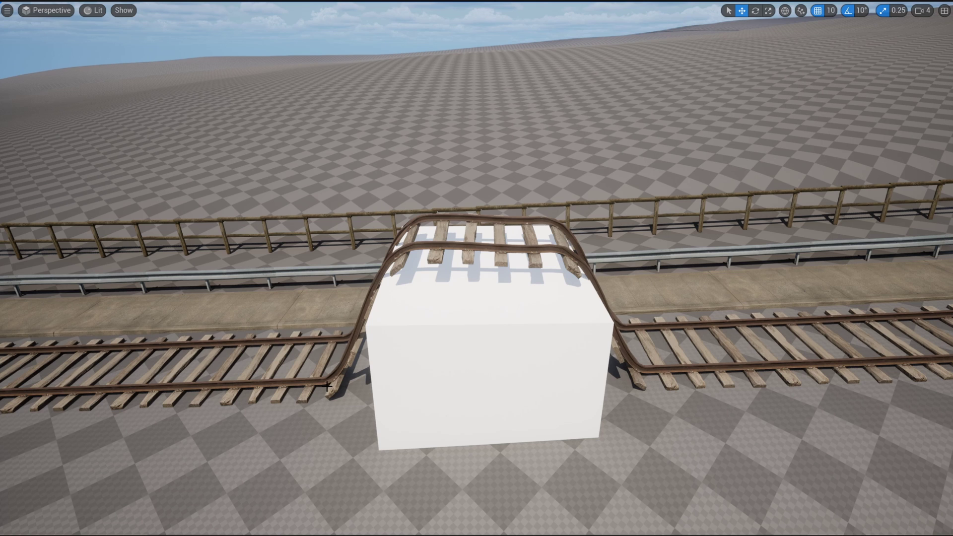
pyautogui.click(327, 385)
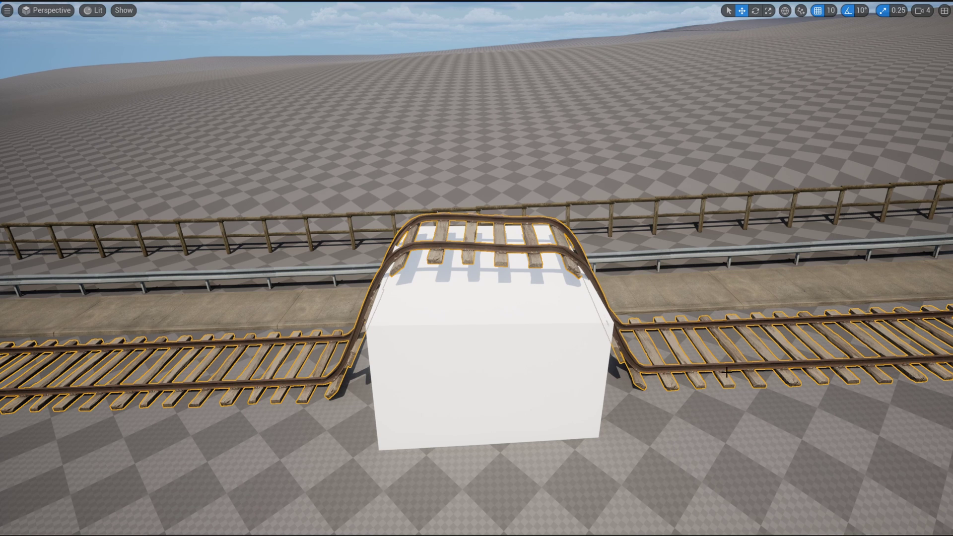
pyautogui.press('g')
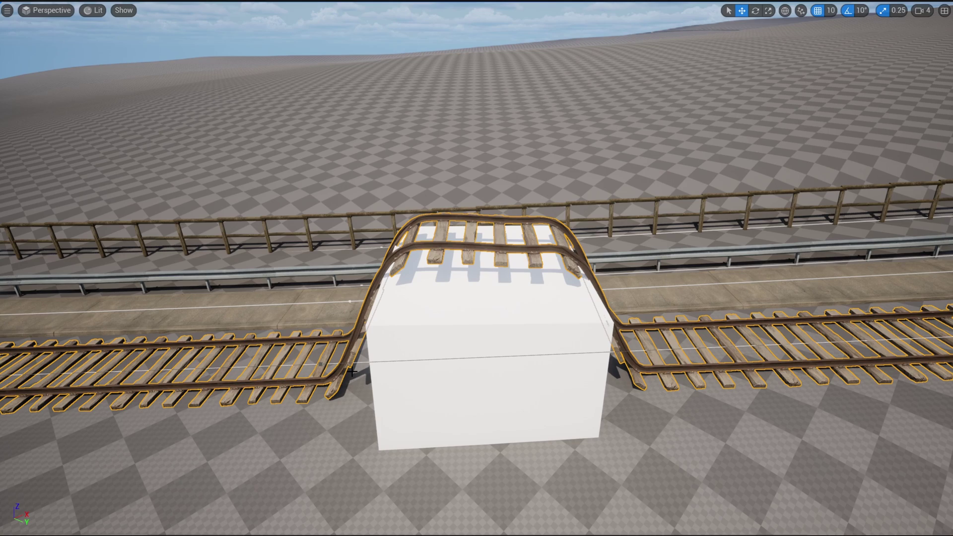
pyautogui.press('Escape')
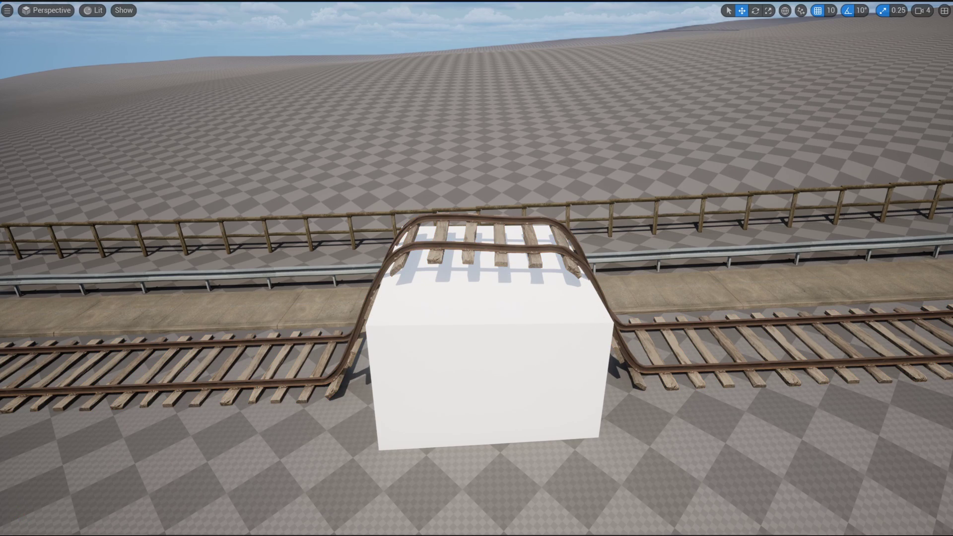
pyautogui.moveTo(477, 244); pyautogui.dragTo(536, 258, button='right')
pyautogui.press('a')
pyautogui.press('w')
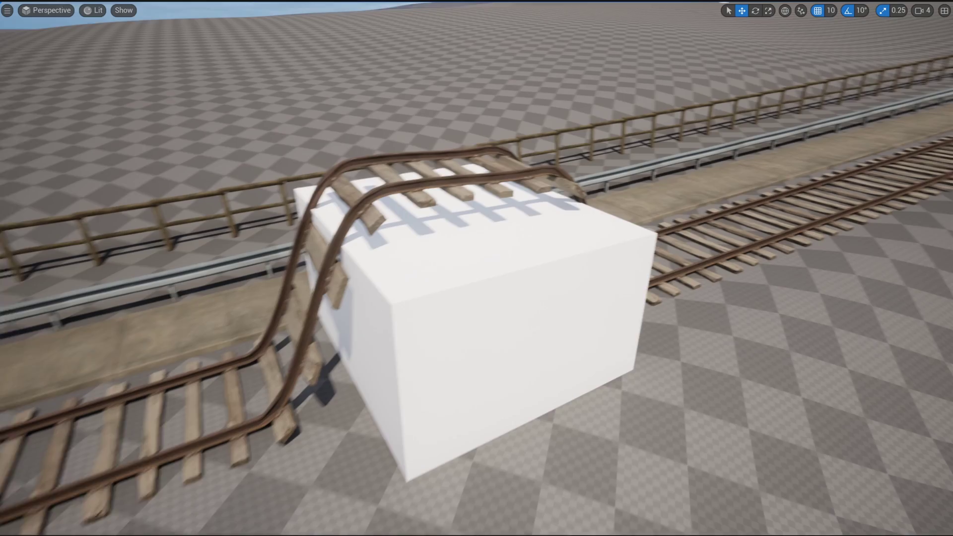
pyautogui.moveTo(536, 258)
pyautogui.mouseDown(button='middle')
pyautogui.moveTo(488, 264)
pyautogui.moveTo(548, 252)
pyautogui.mouseUp(button='middle')
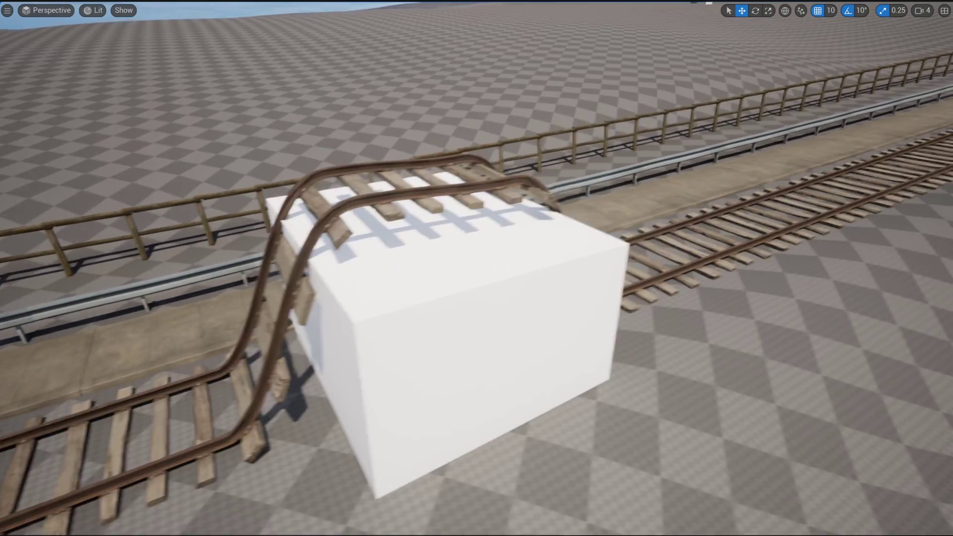
pyautogui.moveTo(417, 248); pyautogui.dragTo(471, 240, button='right')
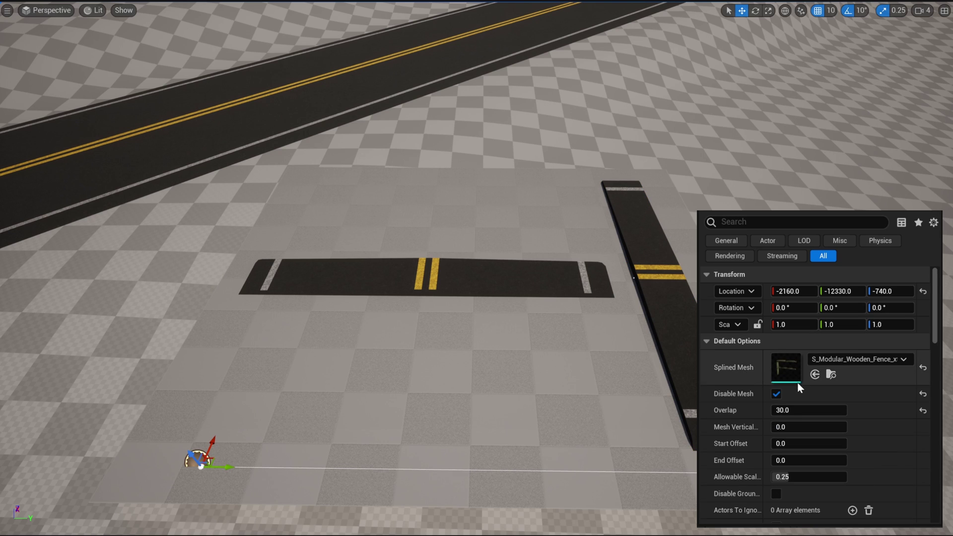
# Select each of the two perpendicular road pieces, then the bare spline at bottom-left.
pyautogui.scroll(-5, 797, 383)
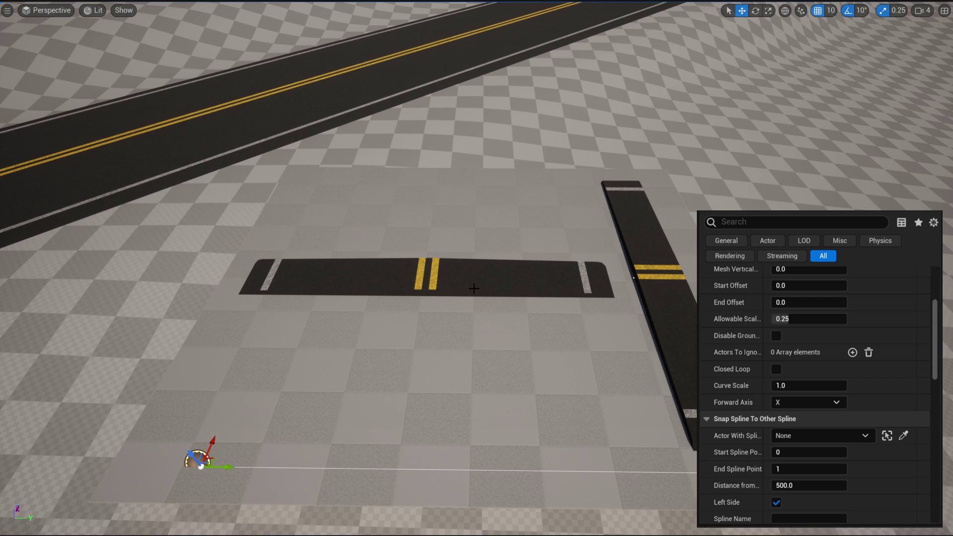
pyautogui.click(656, 279)
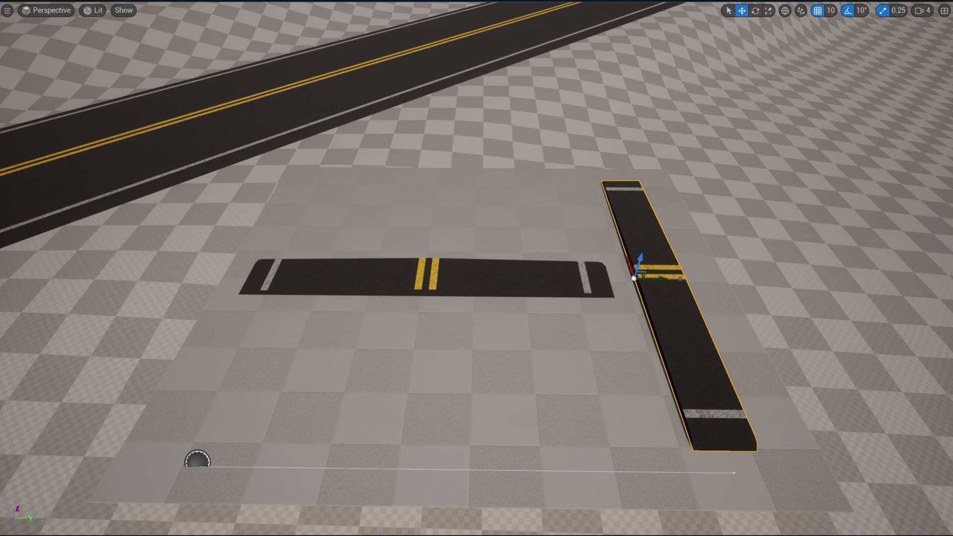
pyautogui.click(519, 299)
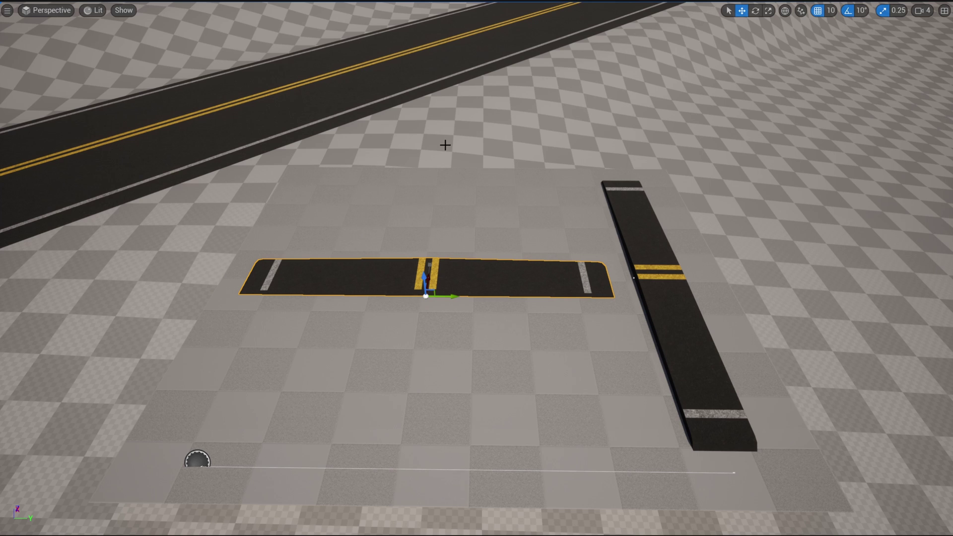
pyautogui.click(641, 287)
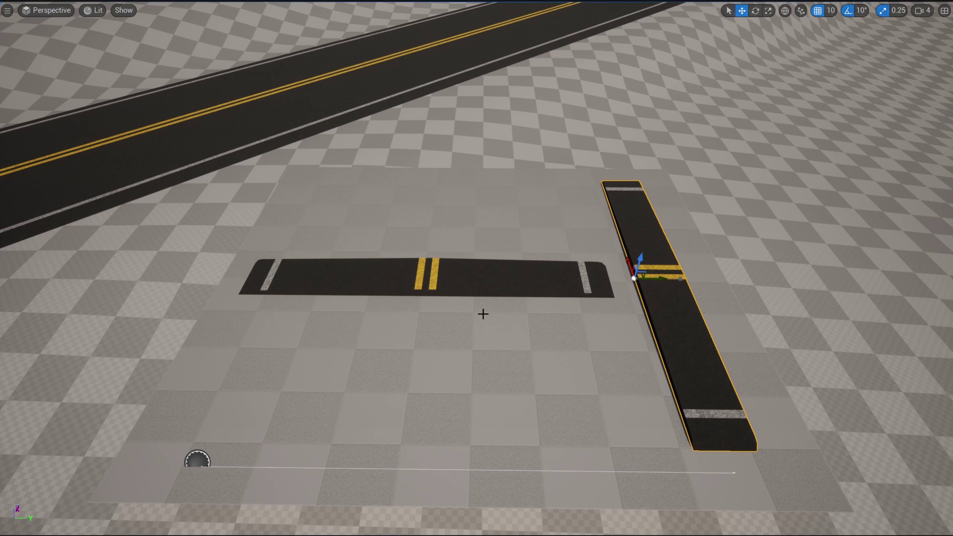
pyautogui.click(197, 460)
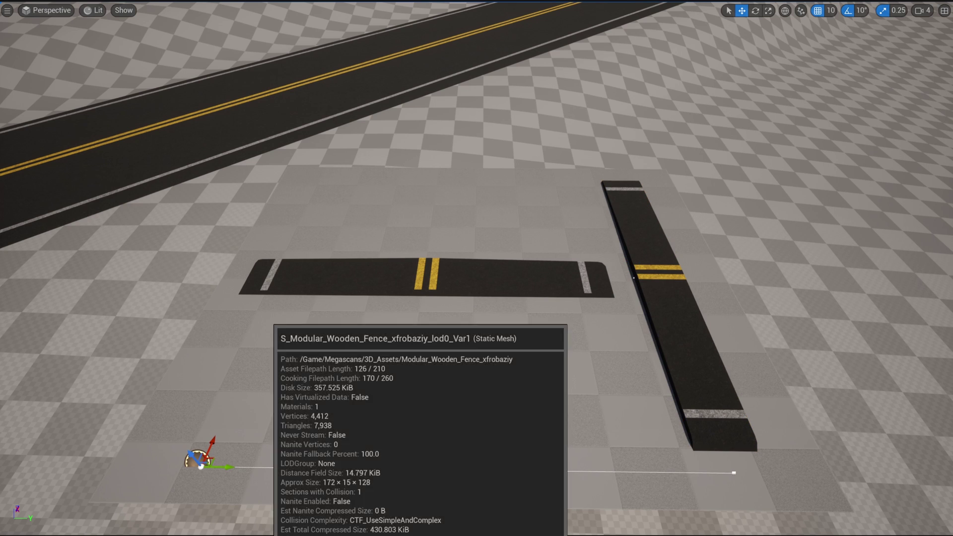
# Assign the wooden fence mesh to the bottom-left spline and enable it along the spline.
pyautogui.moveTo(277, 535); pyautogui.dragTo(304, 380)
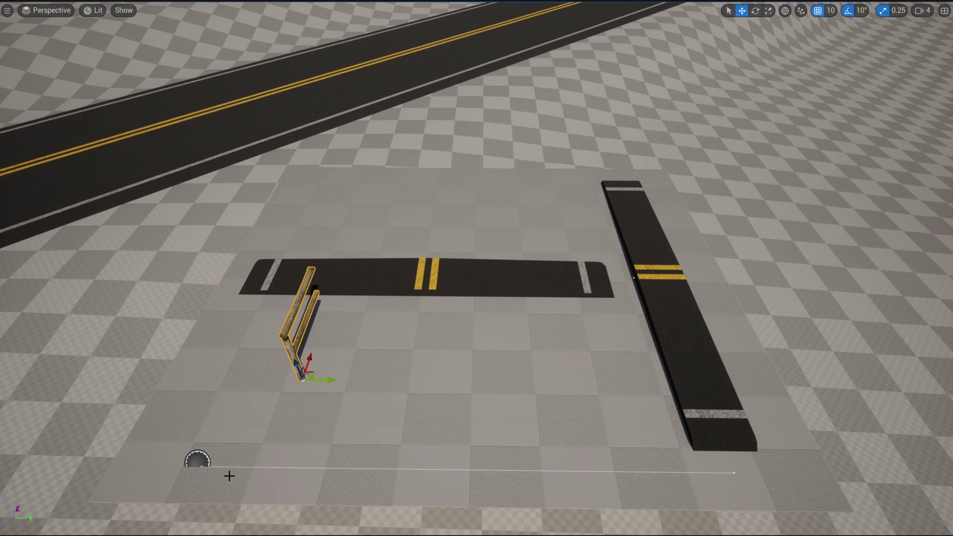
pyautogui.click(200, 462)
pyautogui.moveTo(270, 531); pyautogui.dragTo(805, 286)
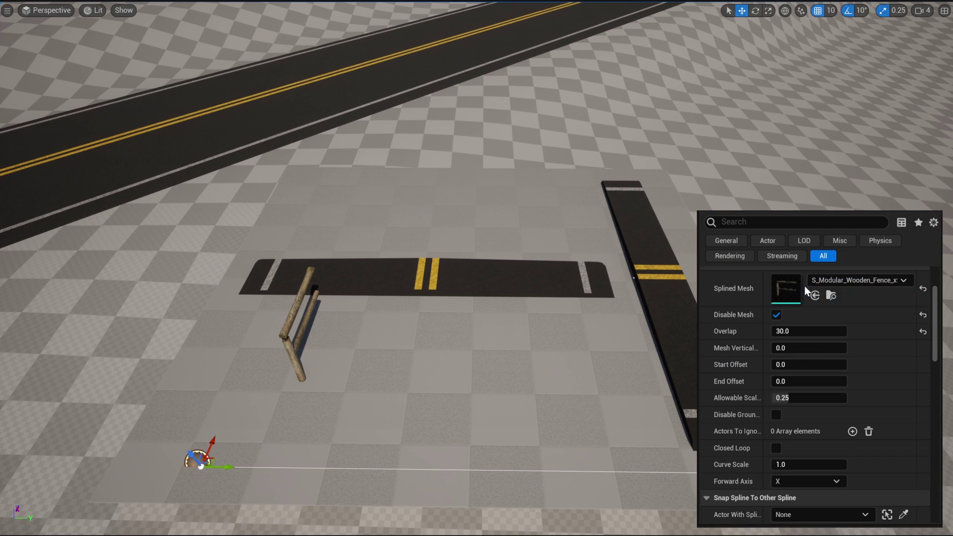
pyautogui.click(775, 314)
# Switch Forward Axis to Y to view the distorted fence, then set it back to X.
pyautogui.scroll(-3, 805, 399)
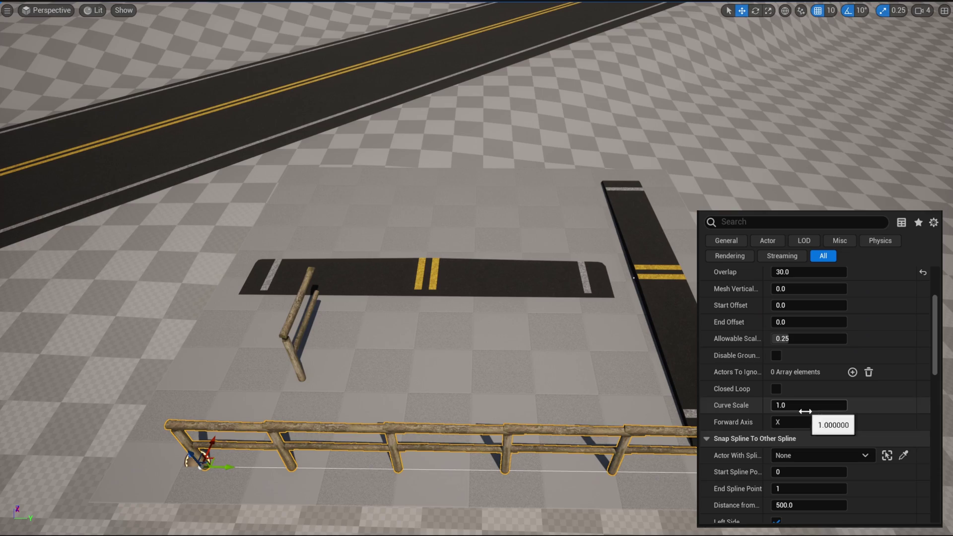
pyautogui.click(809, 420)
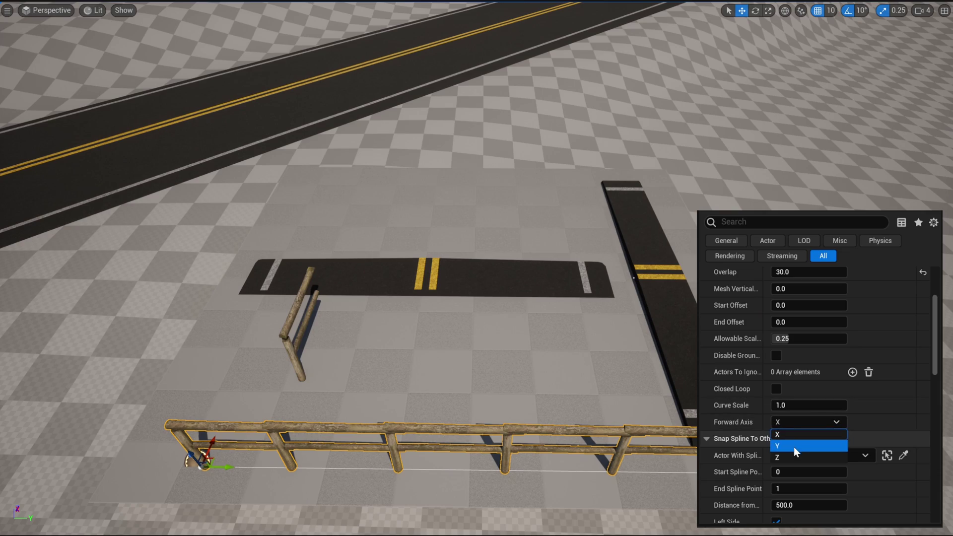
pyautogui.click(794, 447)
pyautogui.moveTo(476, 268); pyautogui.dragTo(462, 211, button='right')
pyautogui.moveTo(348, 268); pyautogui.dragTo(347, 267, button='right')
pyautogui.click(800, 422)
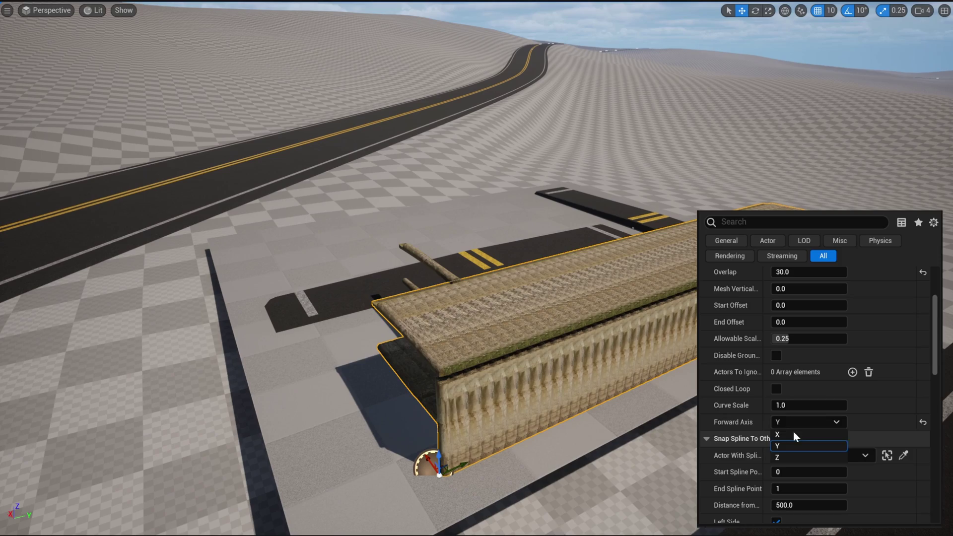
pyautogui.click(793, 432)
pyautogui.moveTo(868, 483); pyautogui.dragTo(868, 483, button='right')
pyautogui.moveTo(347, 267); pyautogui.dragTo(348, 268, button='right')
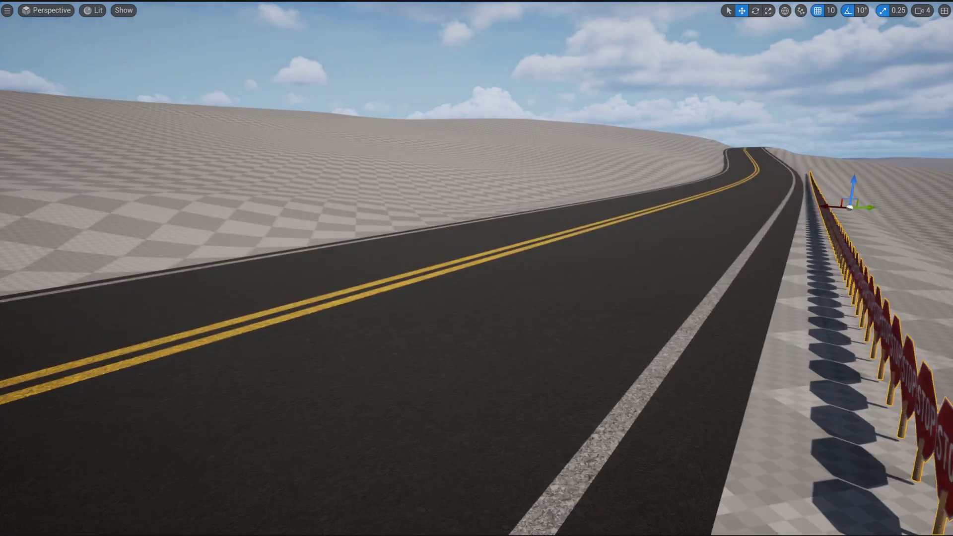
# Uncheck Left Side so the signs show STOP, and set Distance from Spline to -500.
pyautogui.moveTo(476, 268); pyautogui.dragTo(477, 268, button='right')
pyautogui.moveTo(580, 462); pyautogui.dragTo(581, 462, button='right')
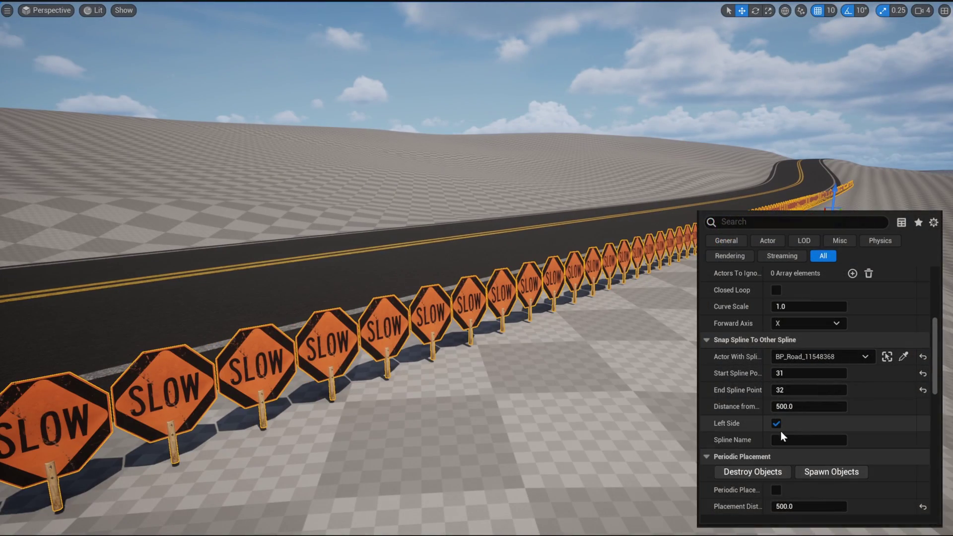
pyautogui.click(777, 422)
pyautogui.click(784, 406)
pyautogui.click(776, 406)
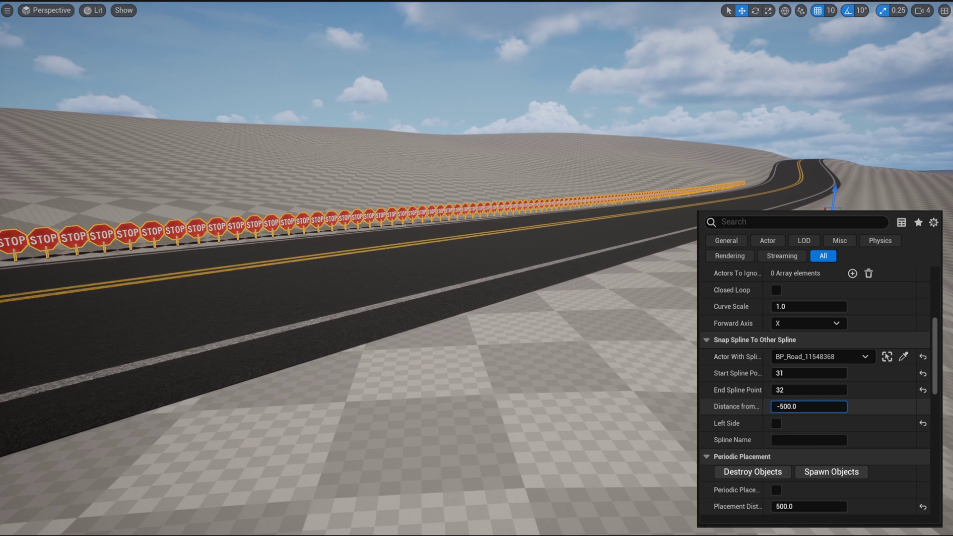
pyautogui.write('-')
pyautogui.press('Return')
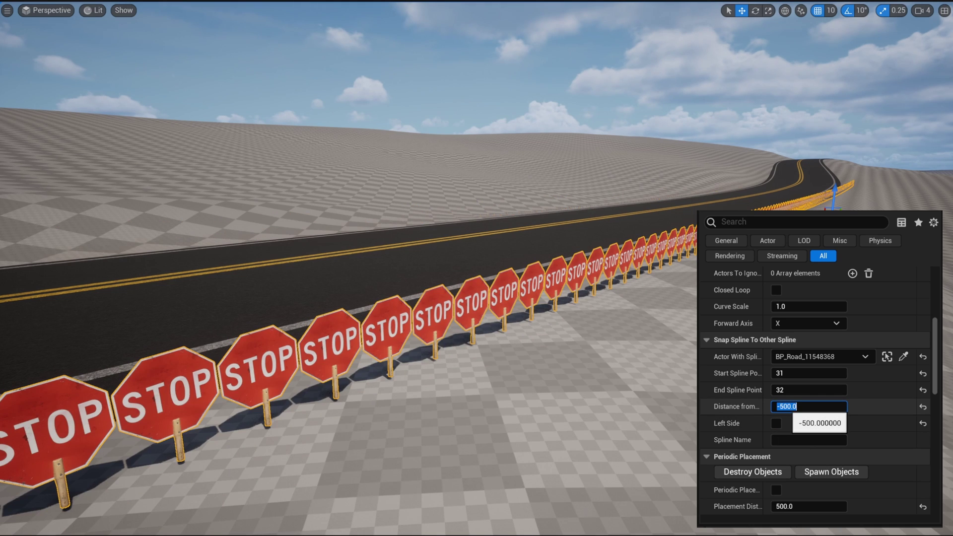
pyautogui.click(857, 407)
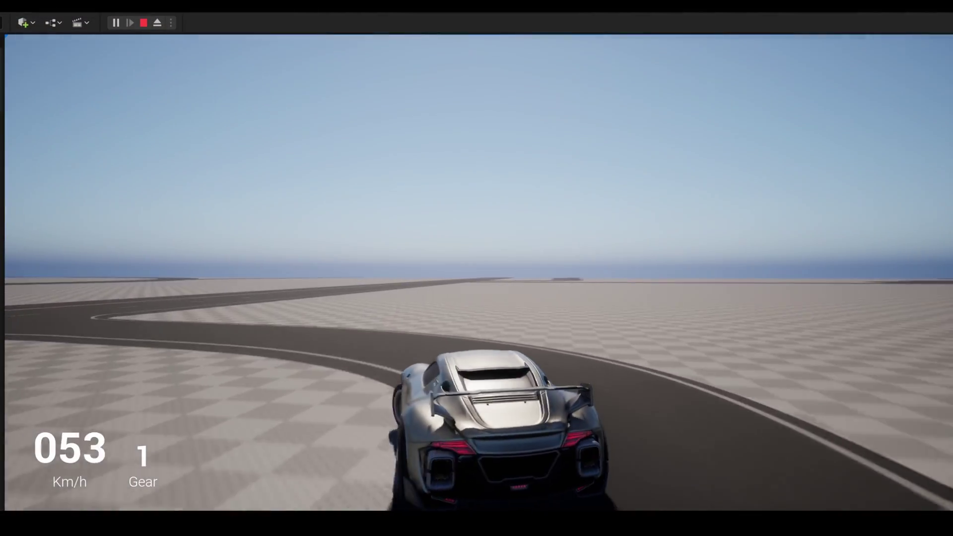
# Steer the car left around the curve until it reaches the wide multi-lane junction.
pyautogui.press('a')
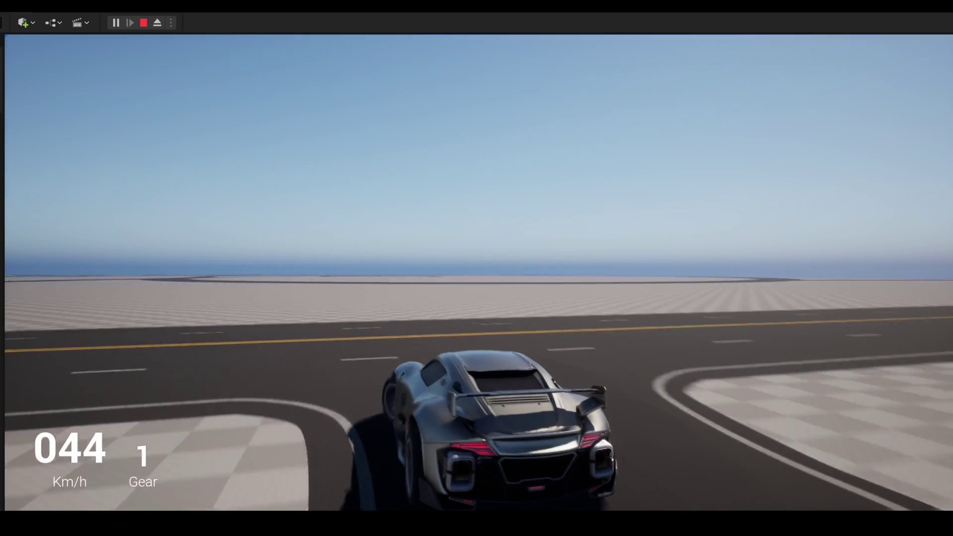